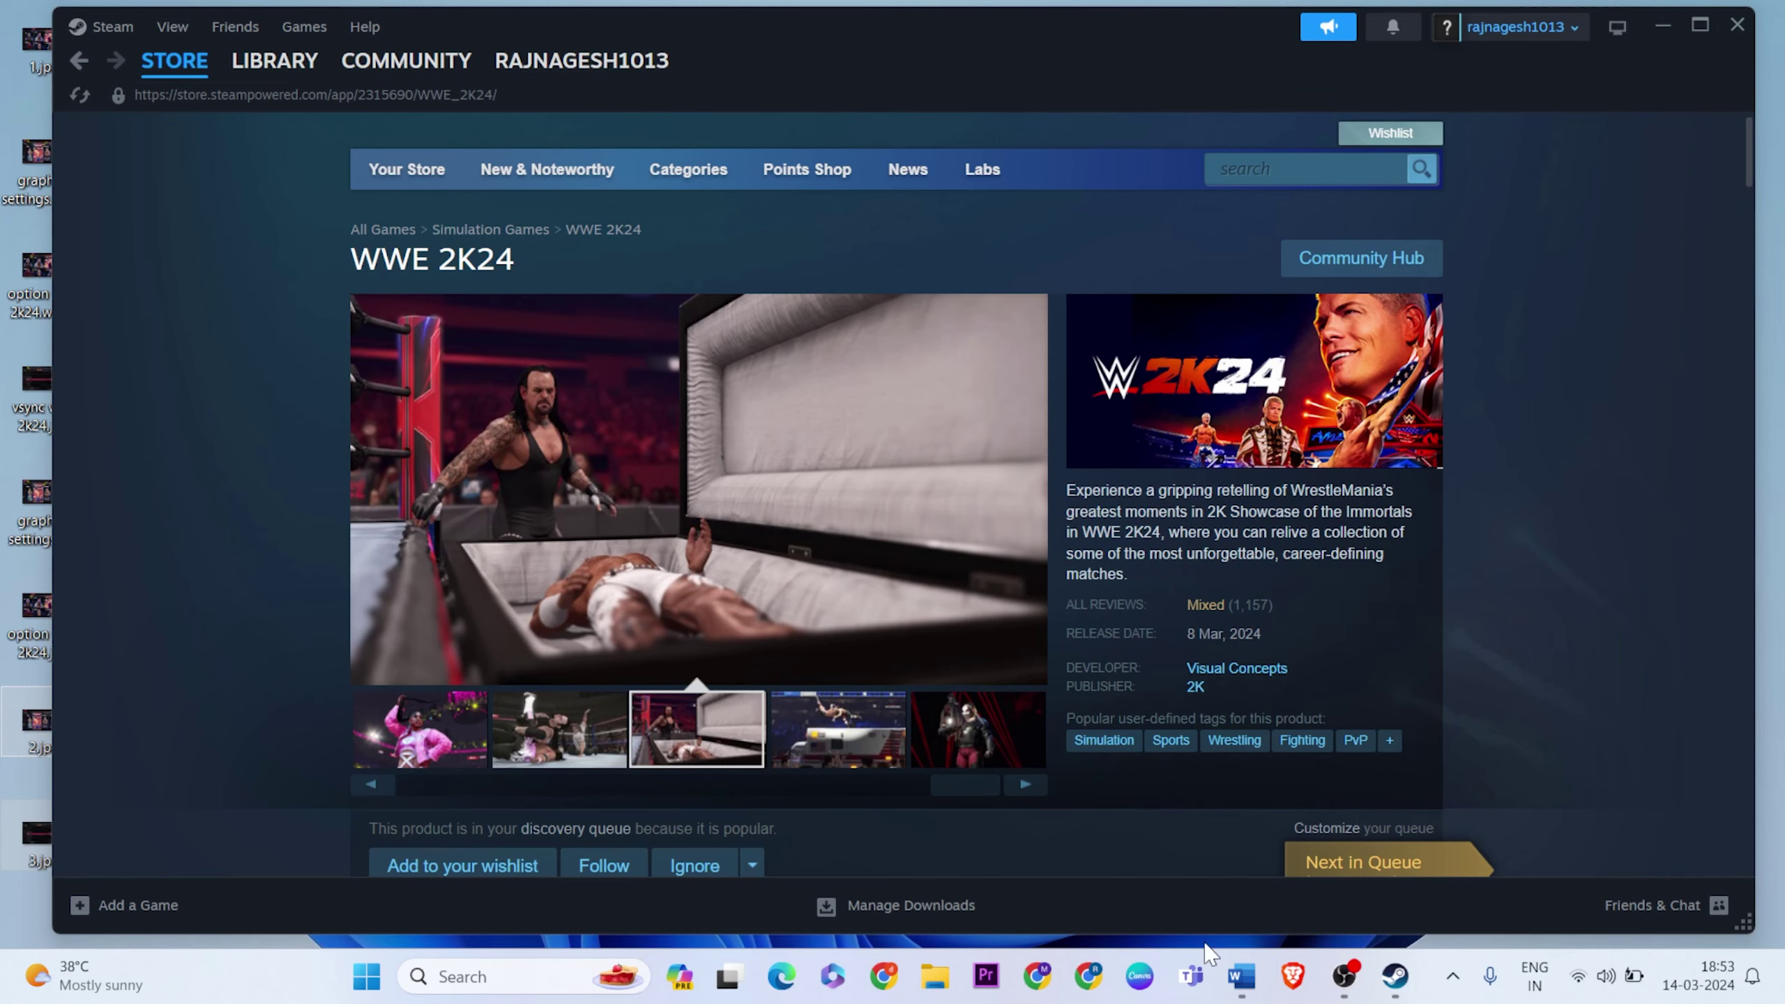
# - Switch from Steam's WWE 2K24 store page to the v.docx Word document of fix steps
pyautogui.click(1241, 977)
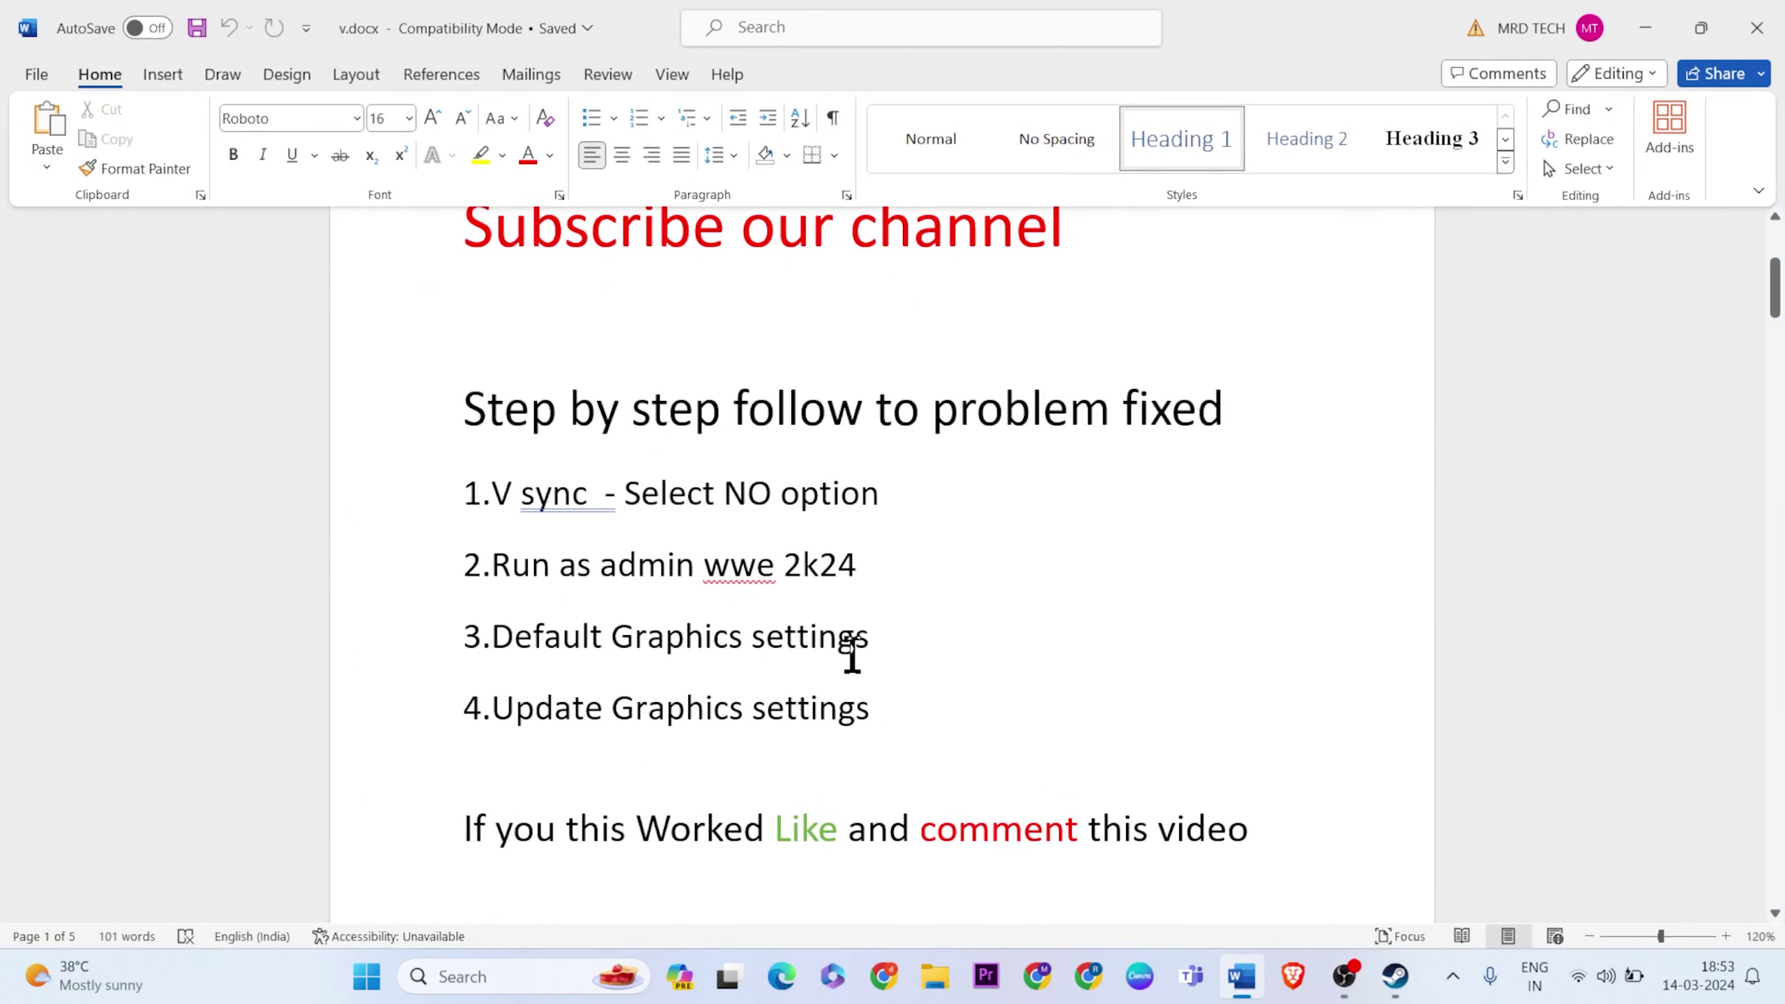
# - Review the four numbered fixes, starting with '1.V sync - Select NO option'
pyautogui.scroll(5, 853, 658)
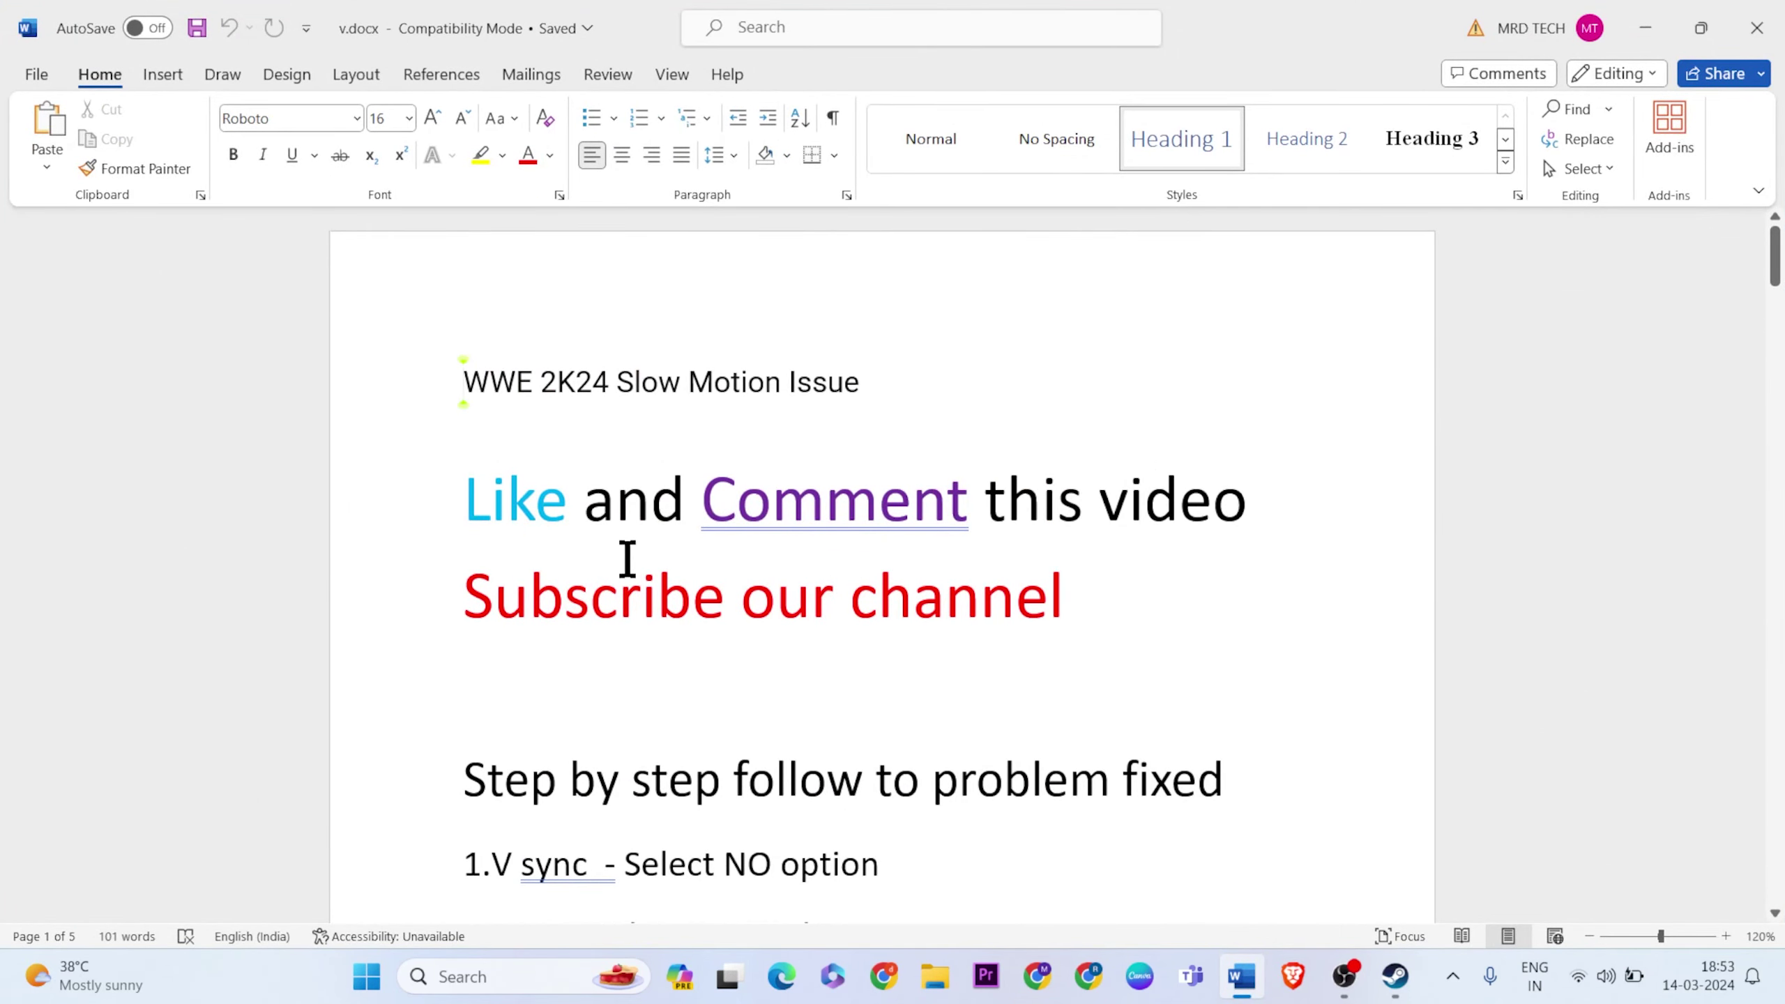
pyautogui.scroll(-5, 897, 599)
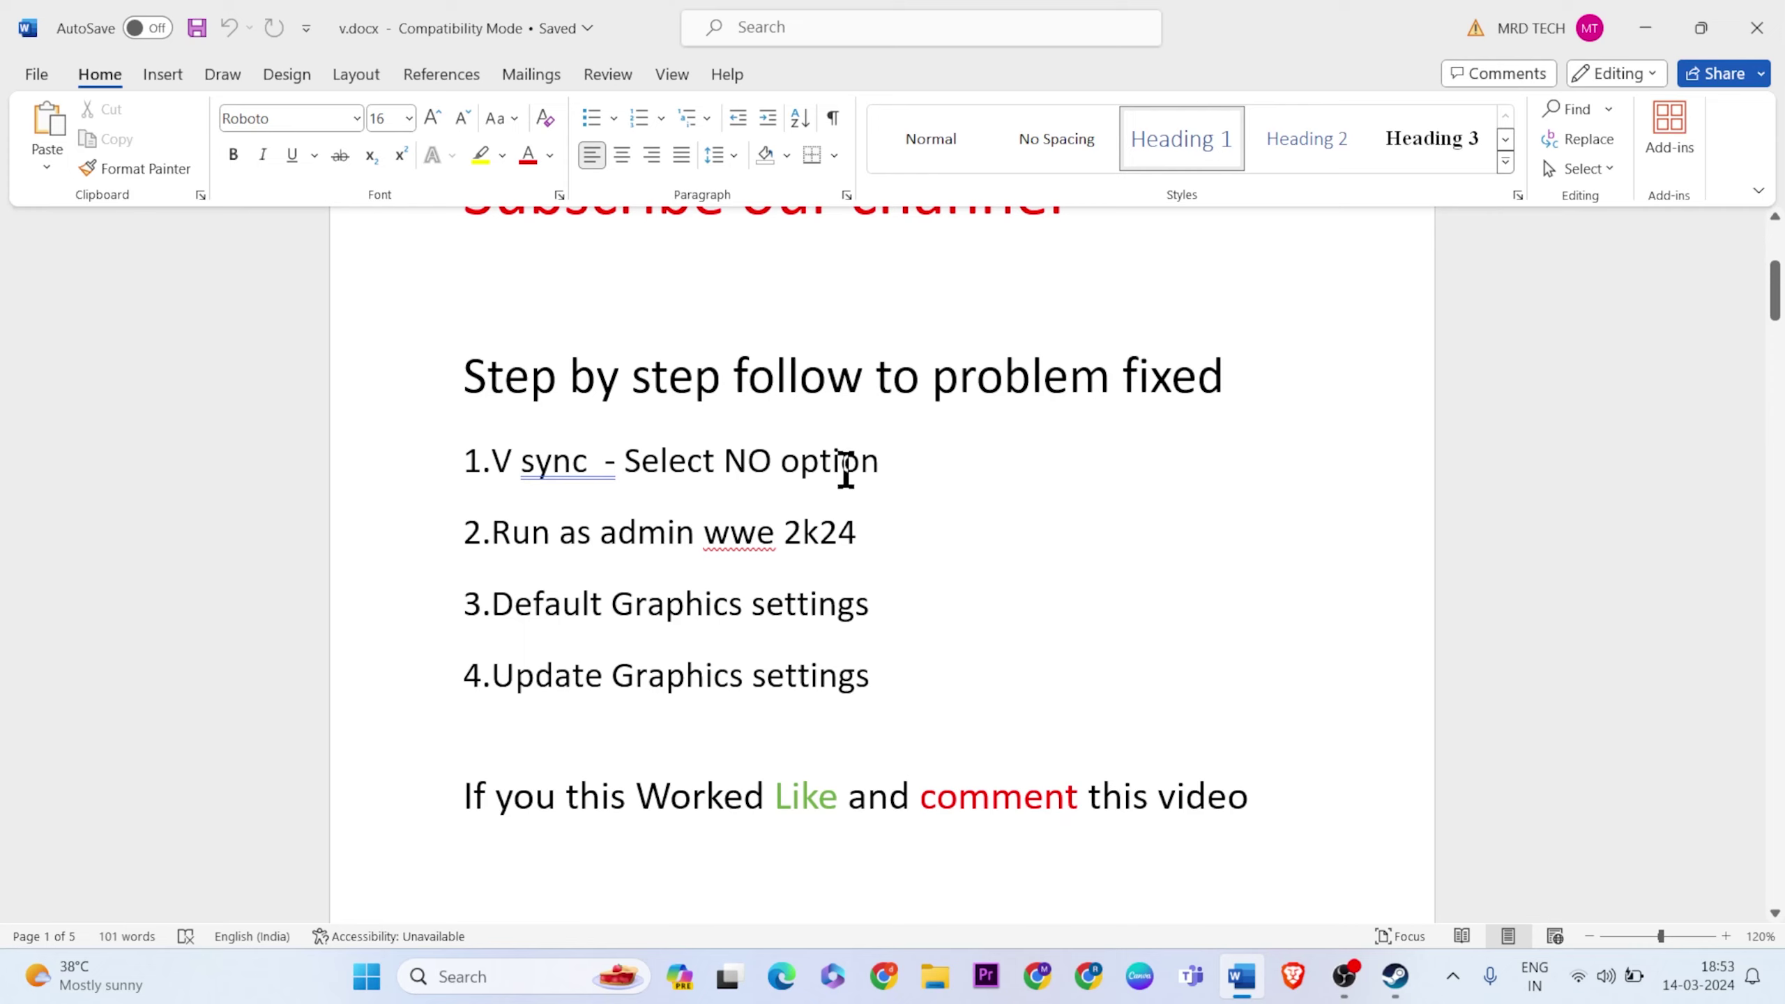
# - Search Google for 'mr.learning way' in Chrome
pyautogui.click(1034, 981)
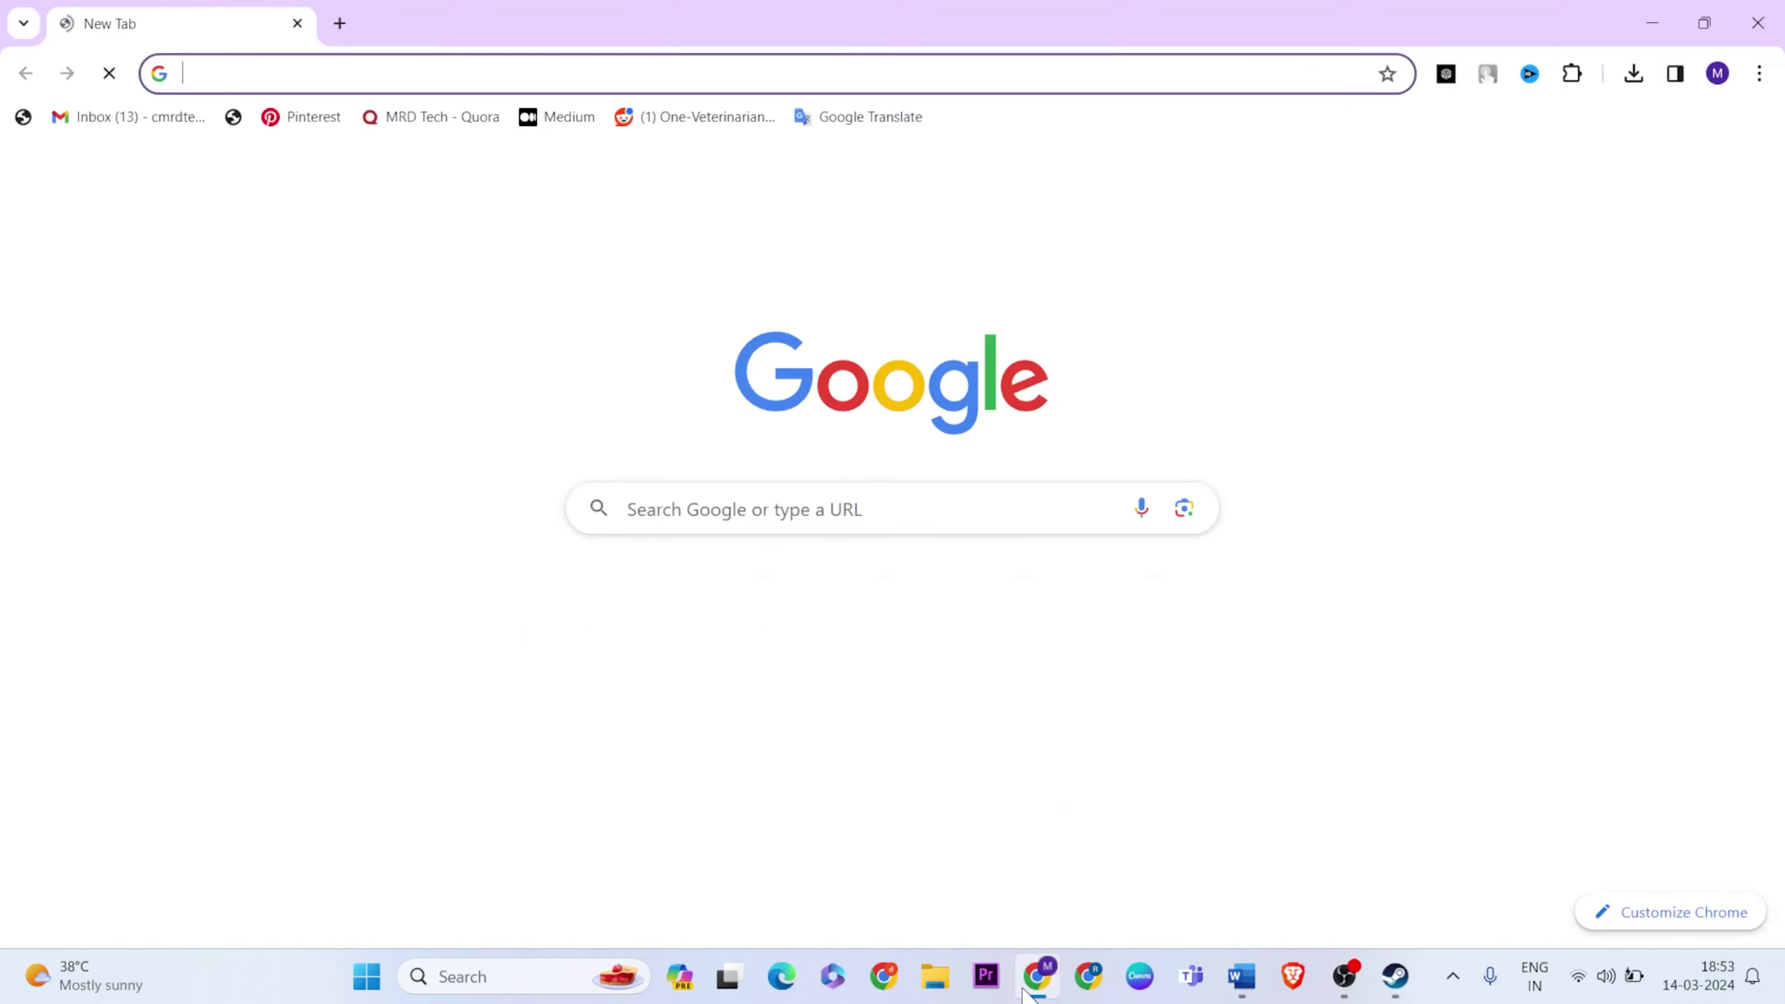
pyautogui.click(694, 72)
pyautogui.write('m')
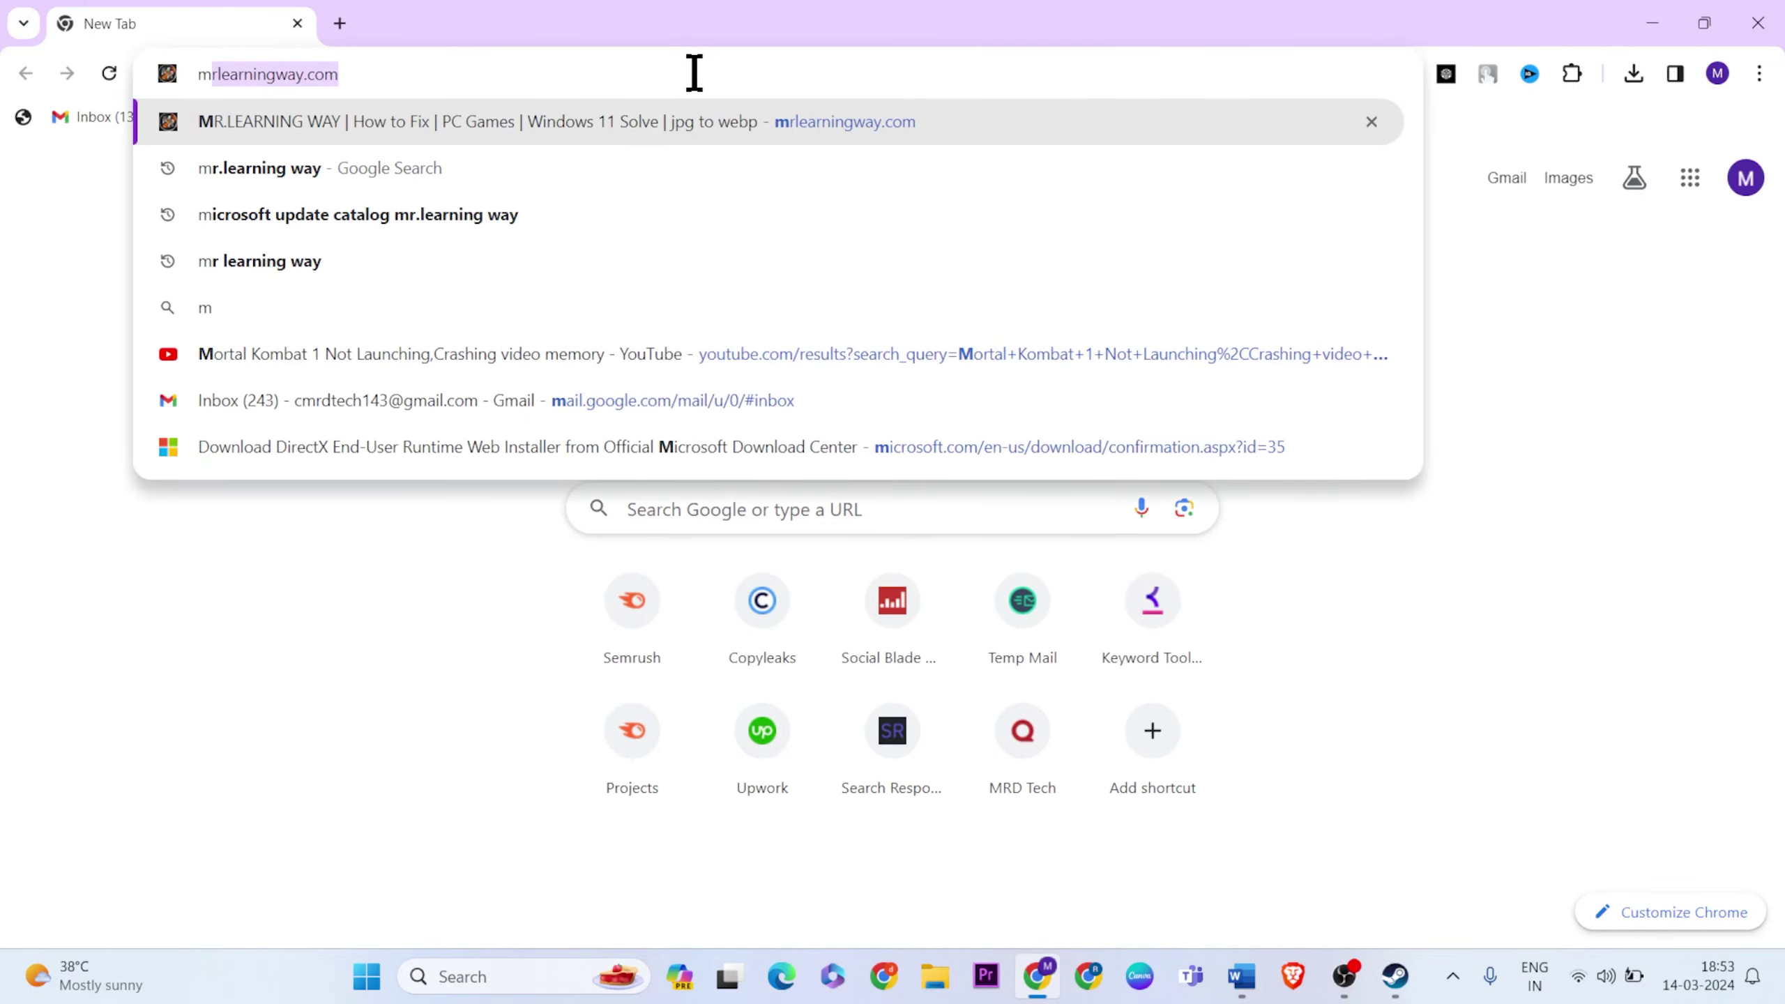
pyautogui.write('r.lear')
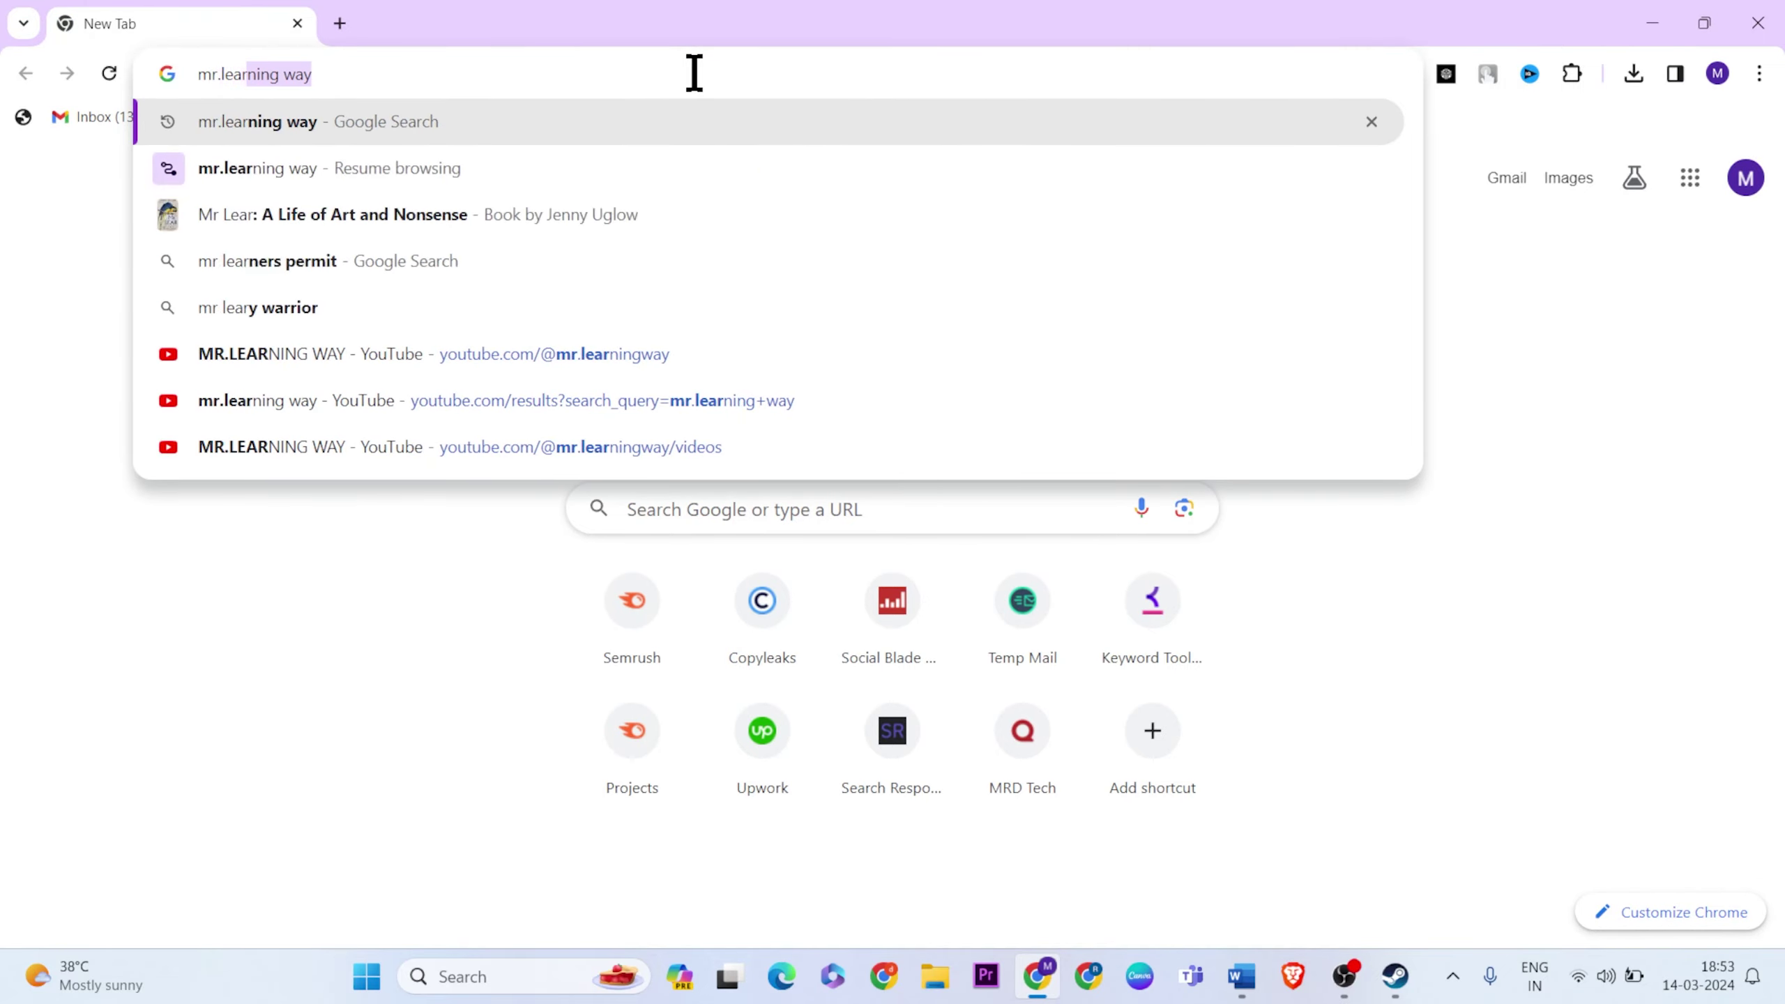
pyautogui.write('ning way')
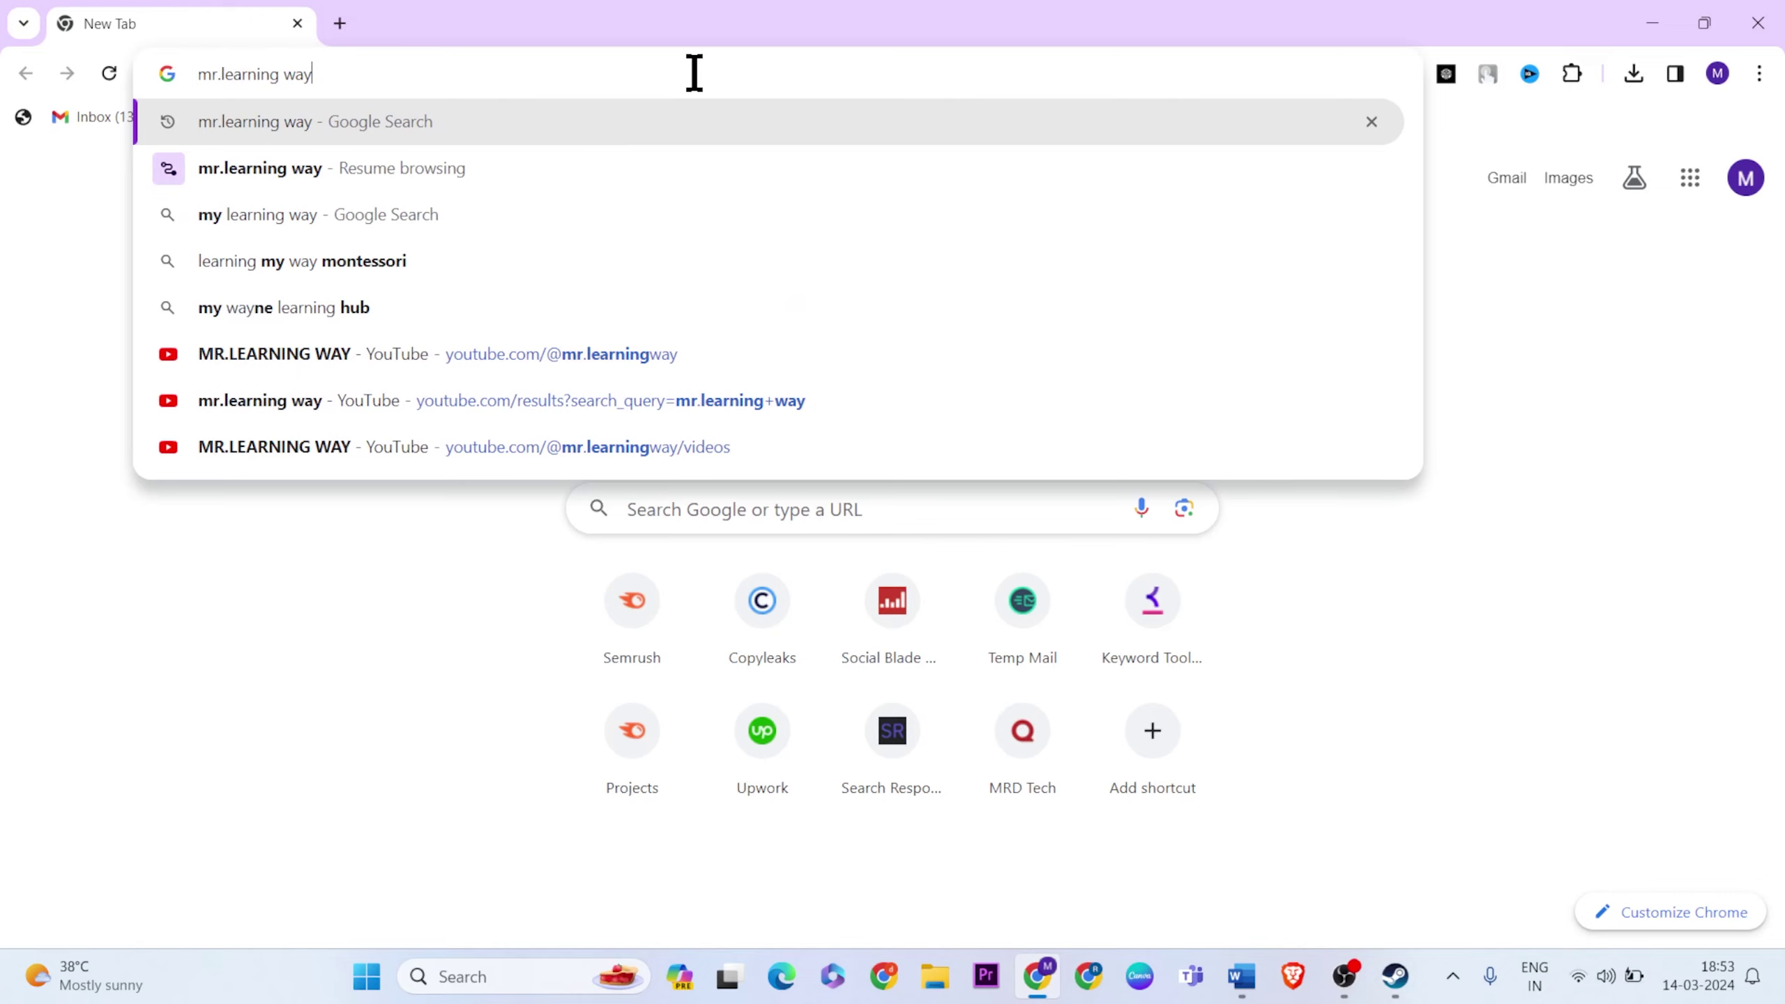
pyautogui.press('Return')
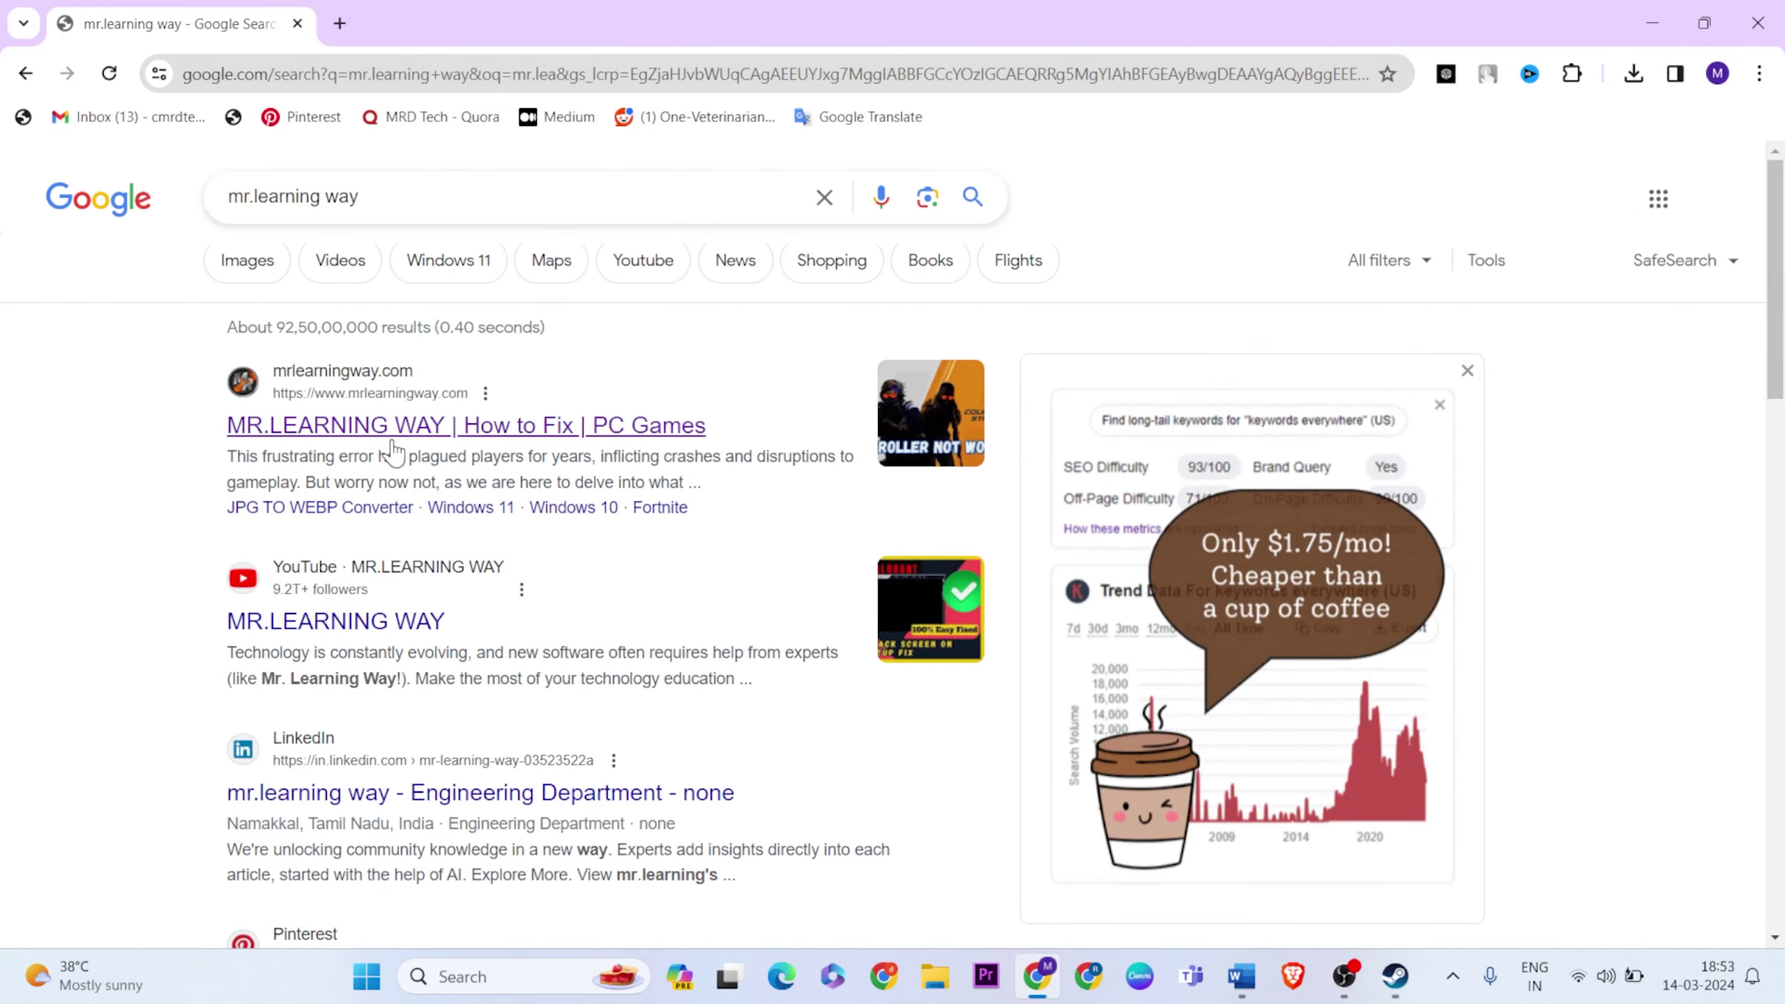
# - Open the 'How to fix WWE 2K24 Slow Motion Issue' article on mrlearningway.com and dismiss the ad
pyautogui.click(380, 437)
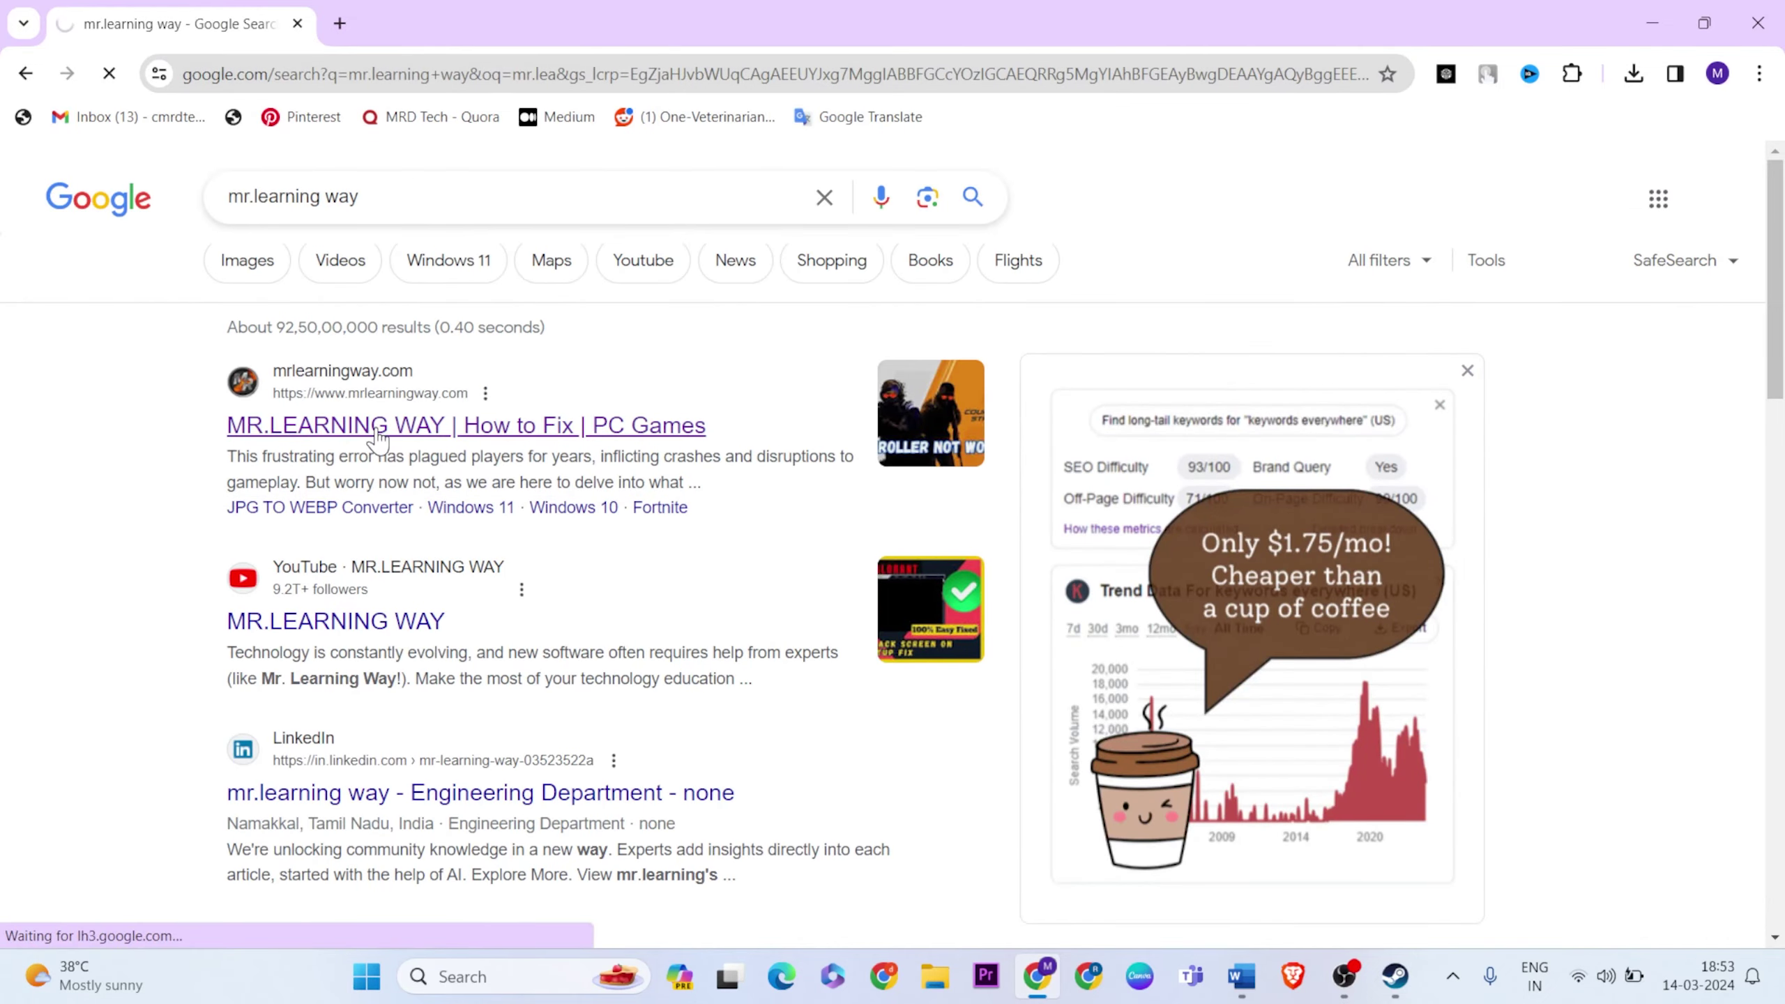
pyautogui.scroll(-3, 493, 501)
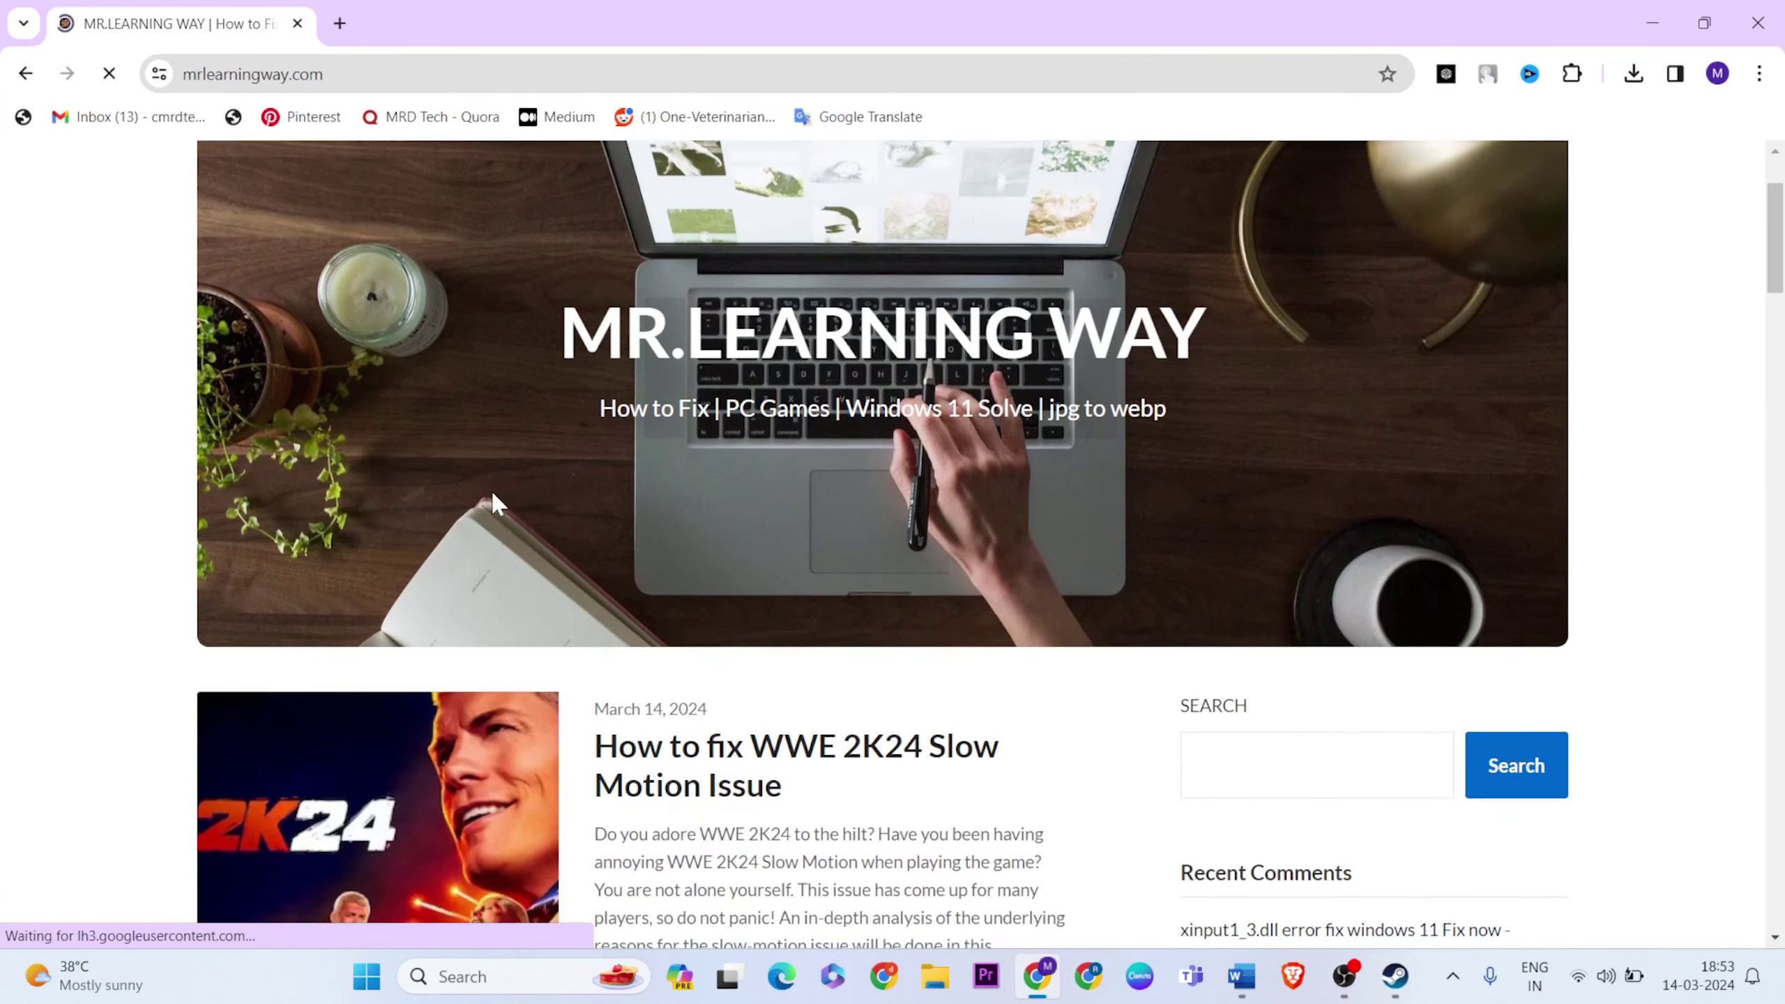
pyautogui.scroll(-1, 496, 501)
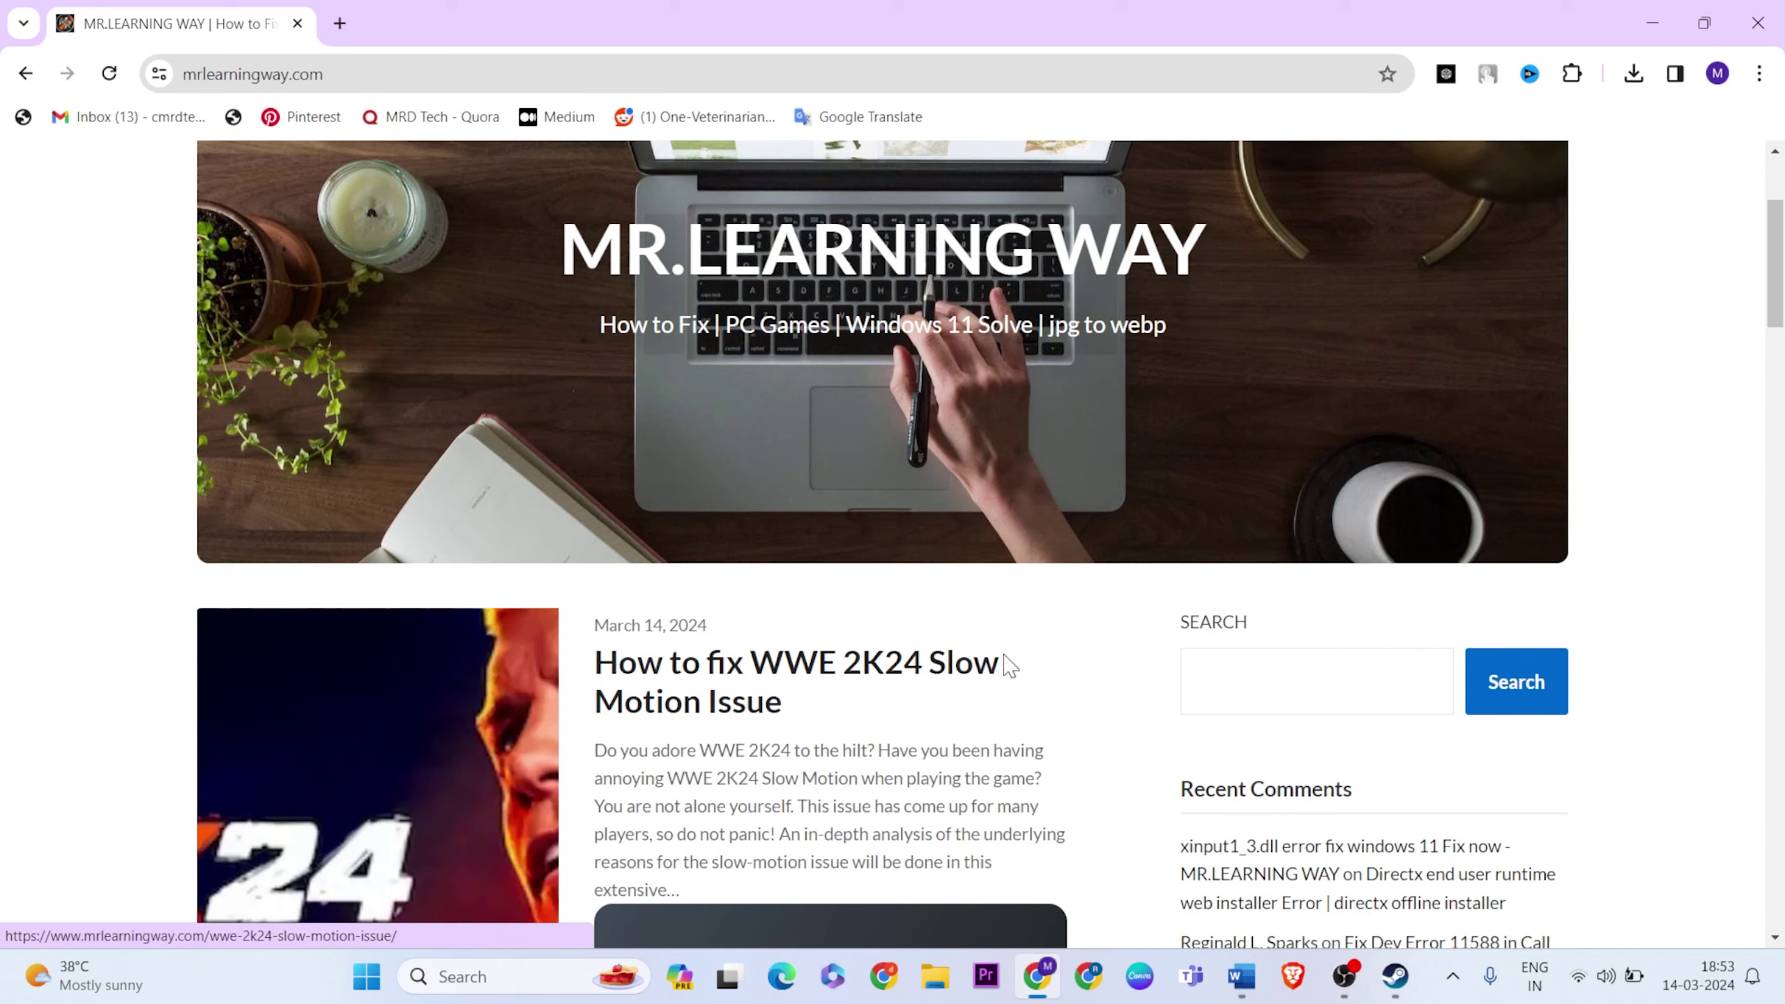
pyautogui.click(956, 677)
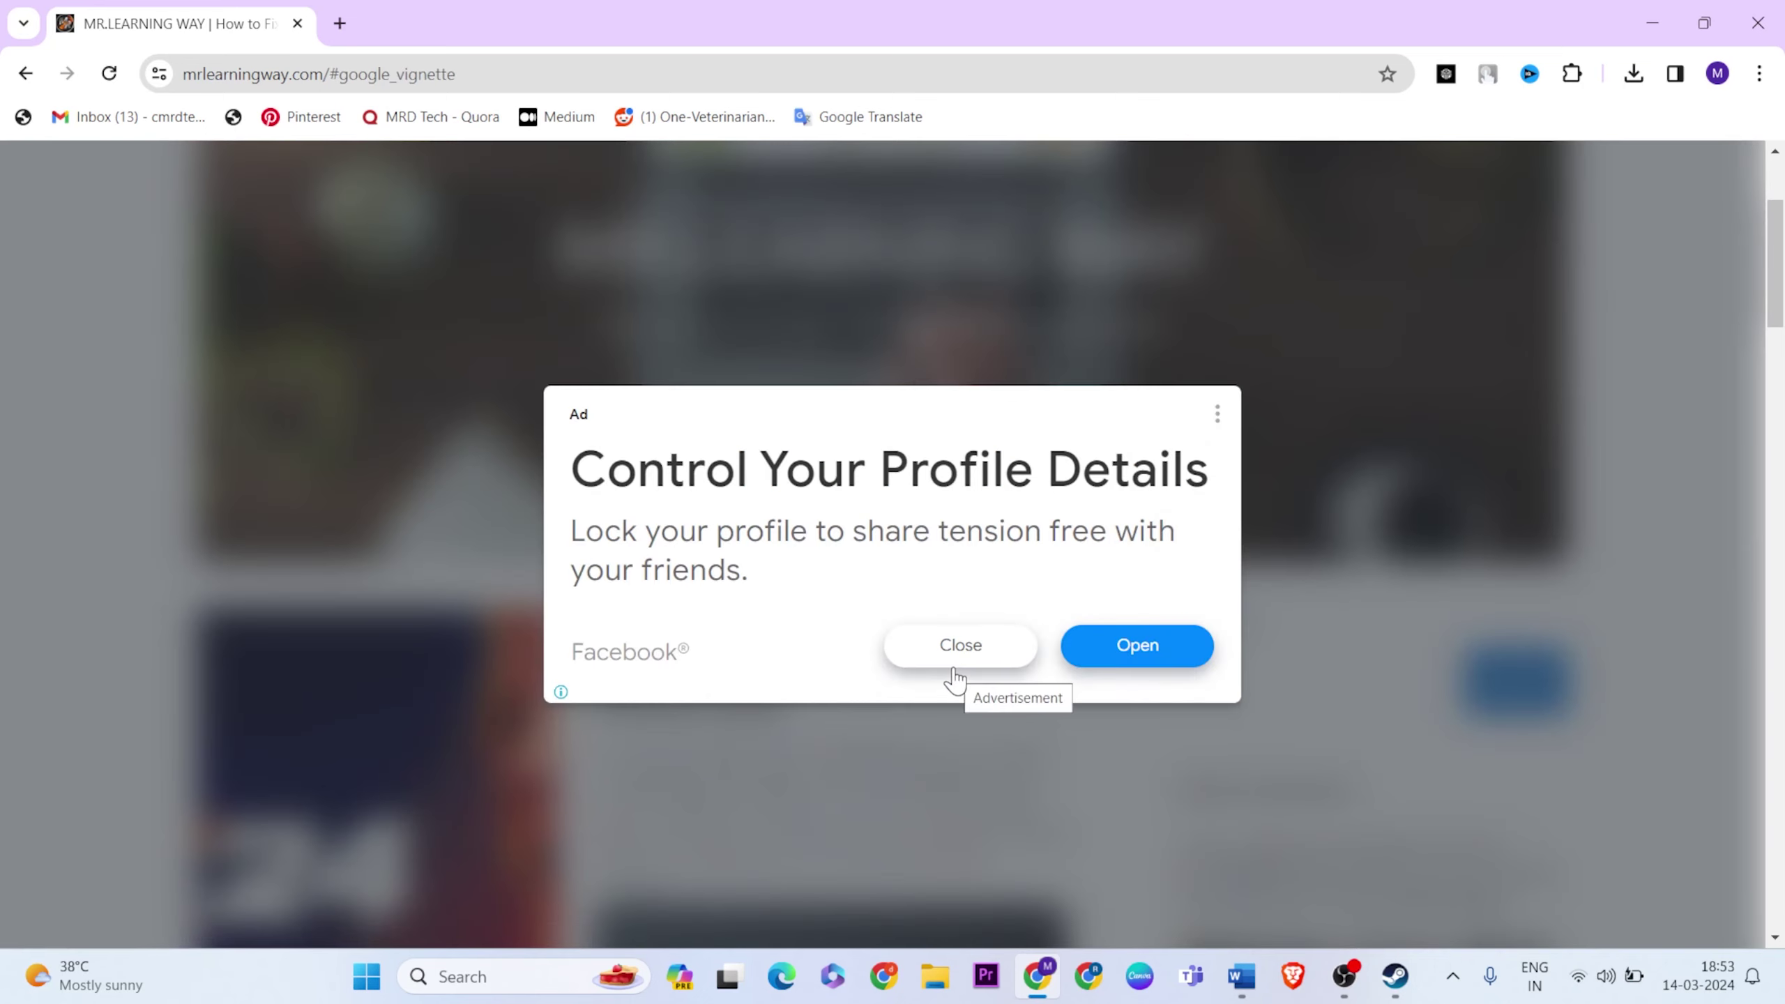
pyautogui.click(956, 660)
# - Read through the article's V-Sync fix section, then close Chrome to return to Word
pyautogui.scroll(-15, 930, 656)
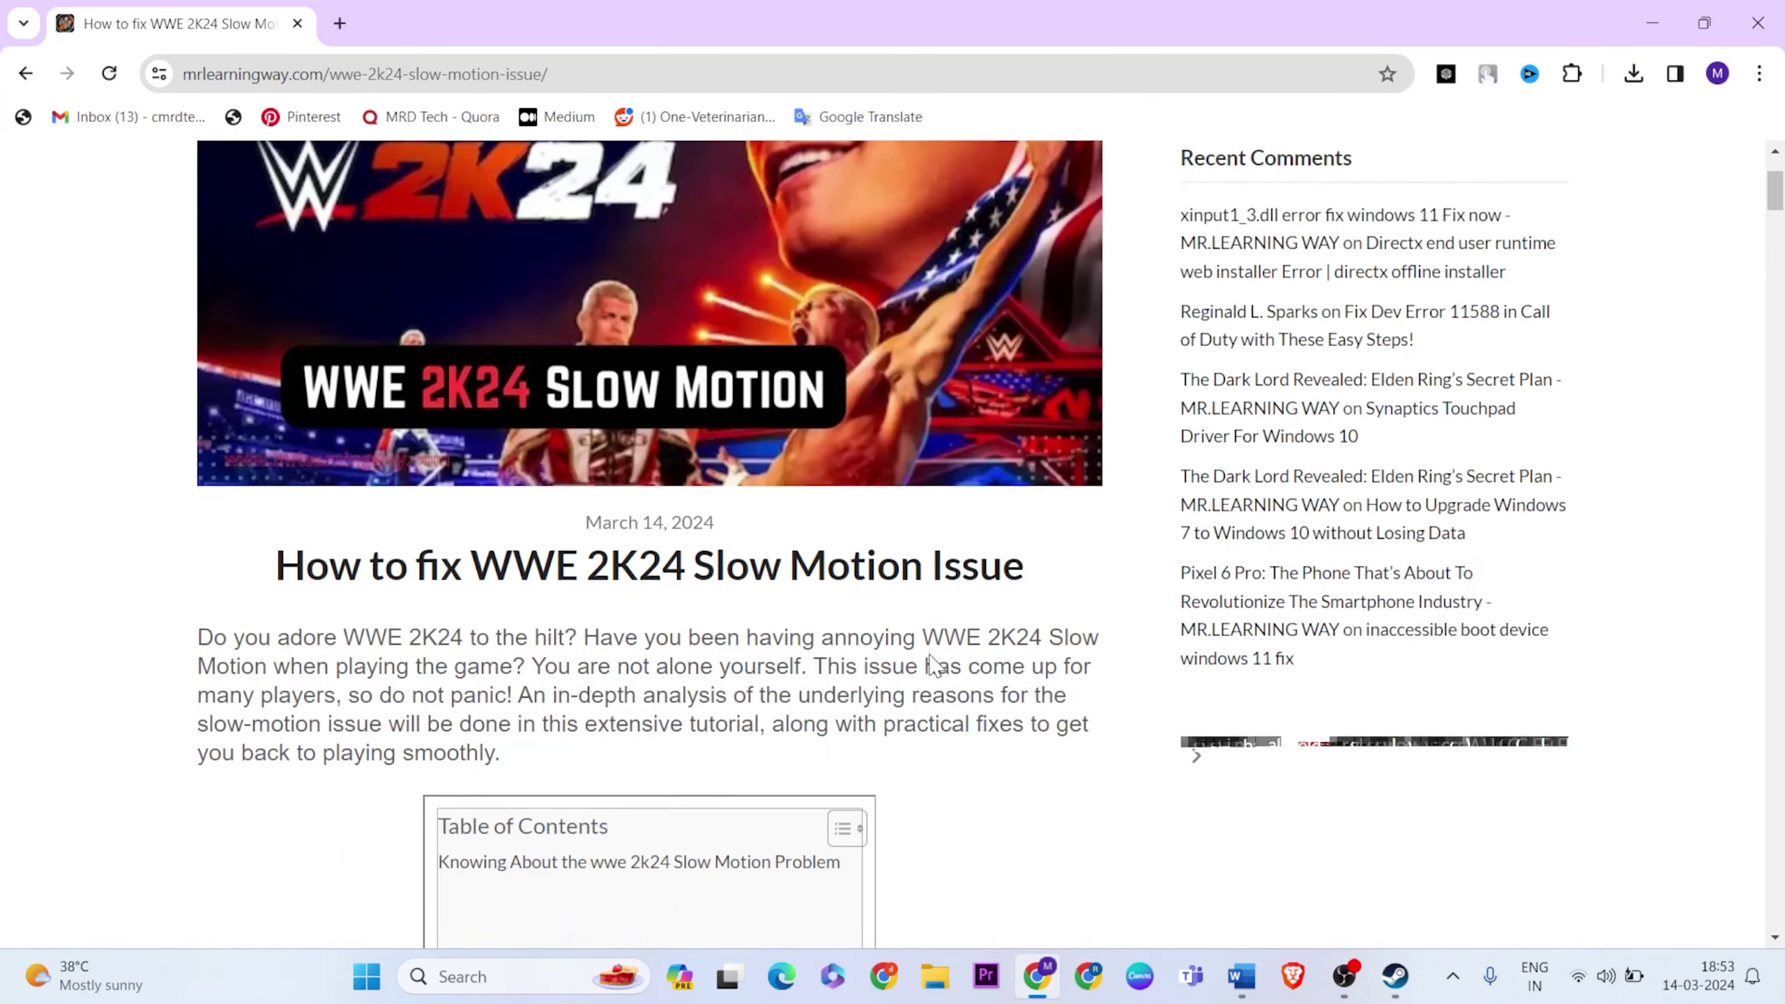
pyautogui.scroll(-10, 934, 665)
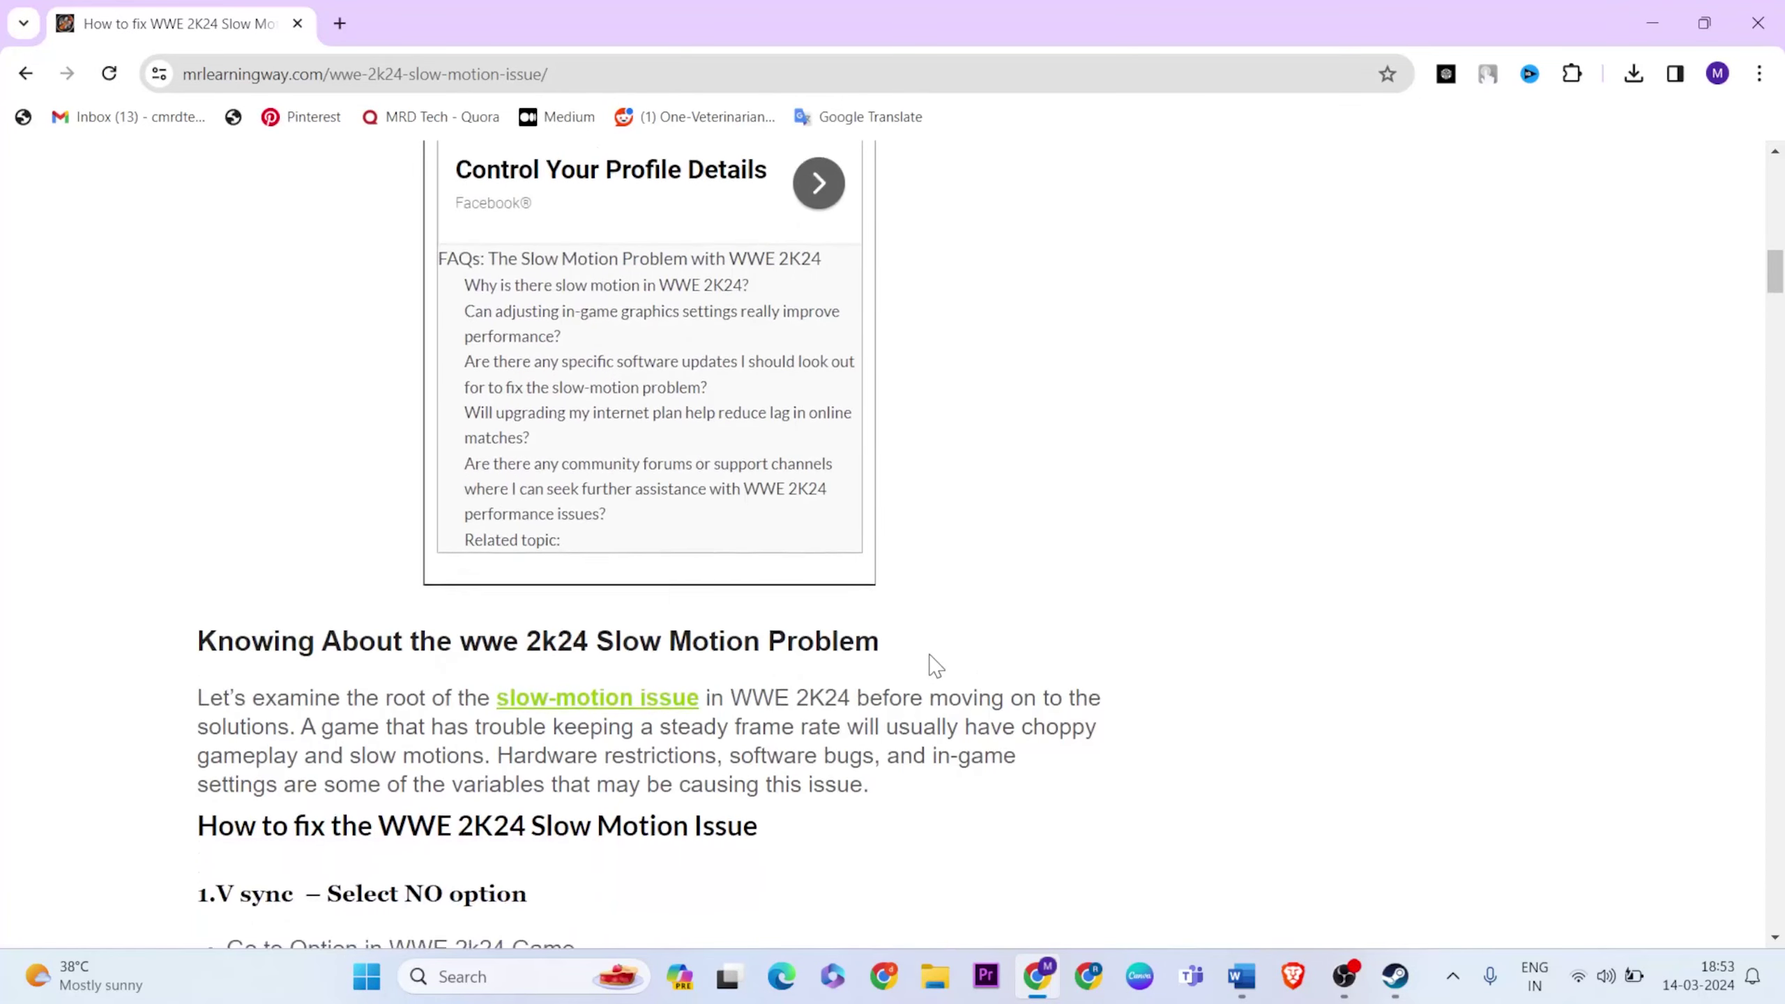
pyautogui.scroll(-2, 931, 665)
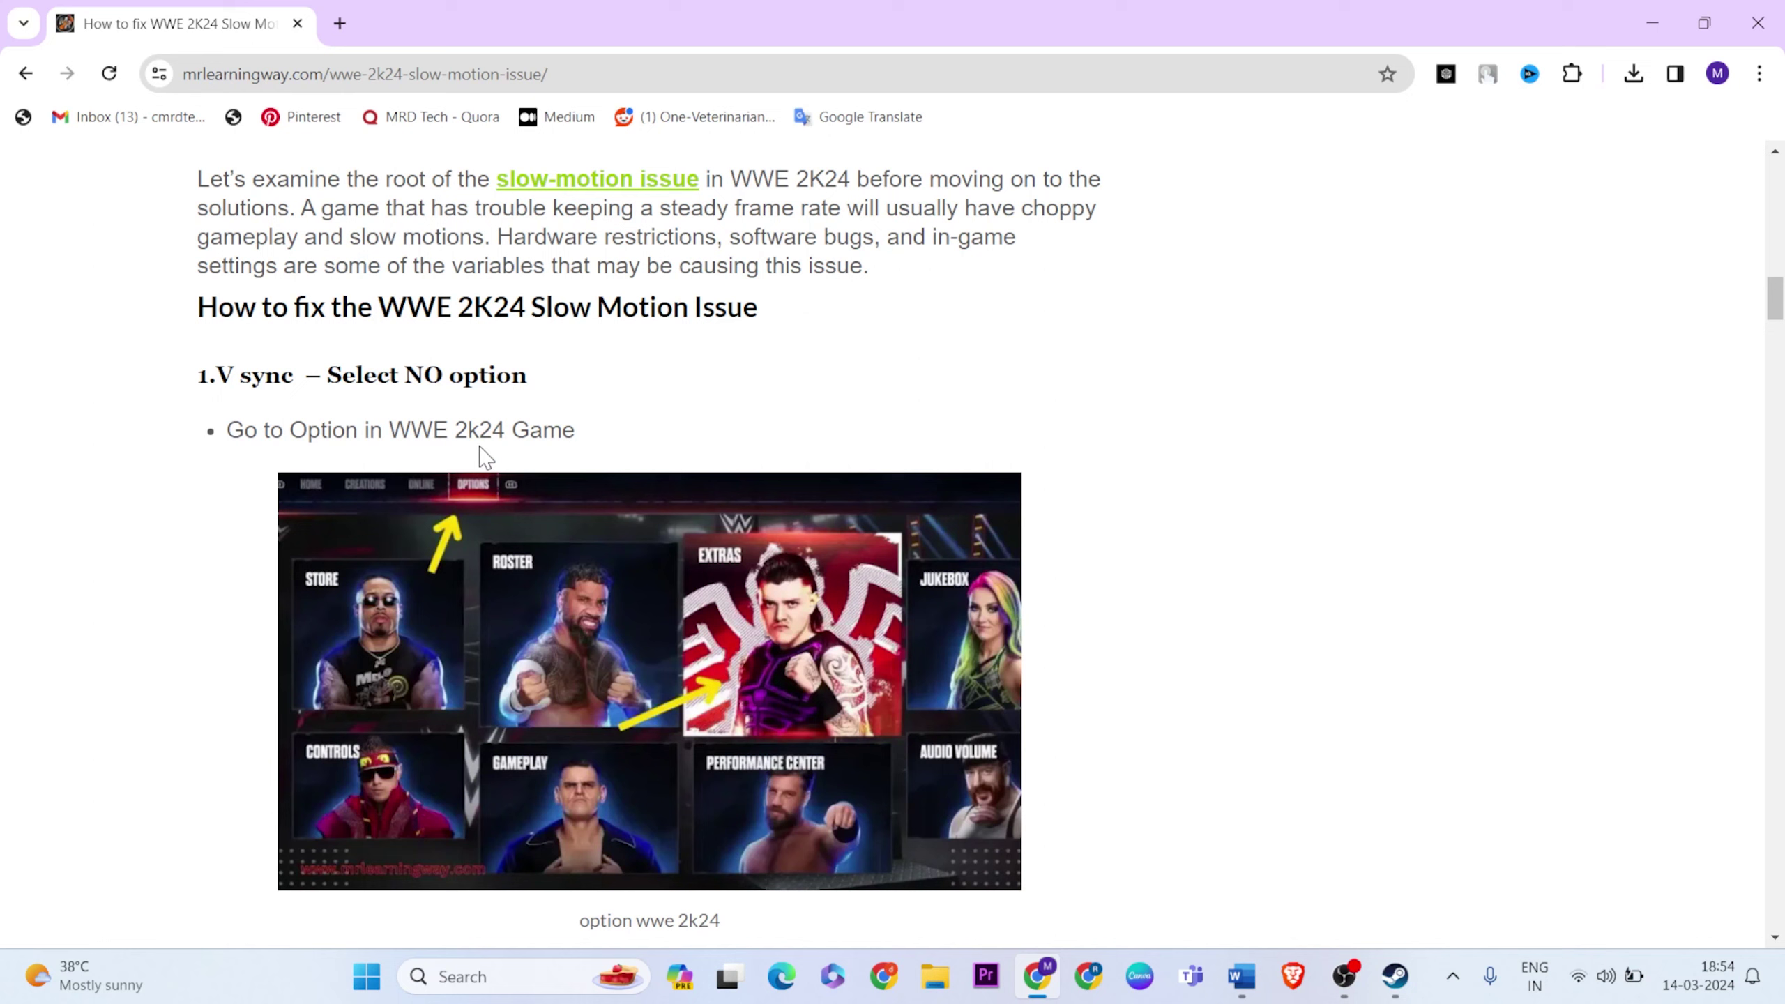
pyautogui.scroll(-1, 633, 454)
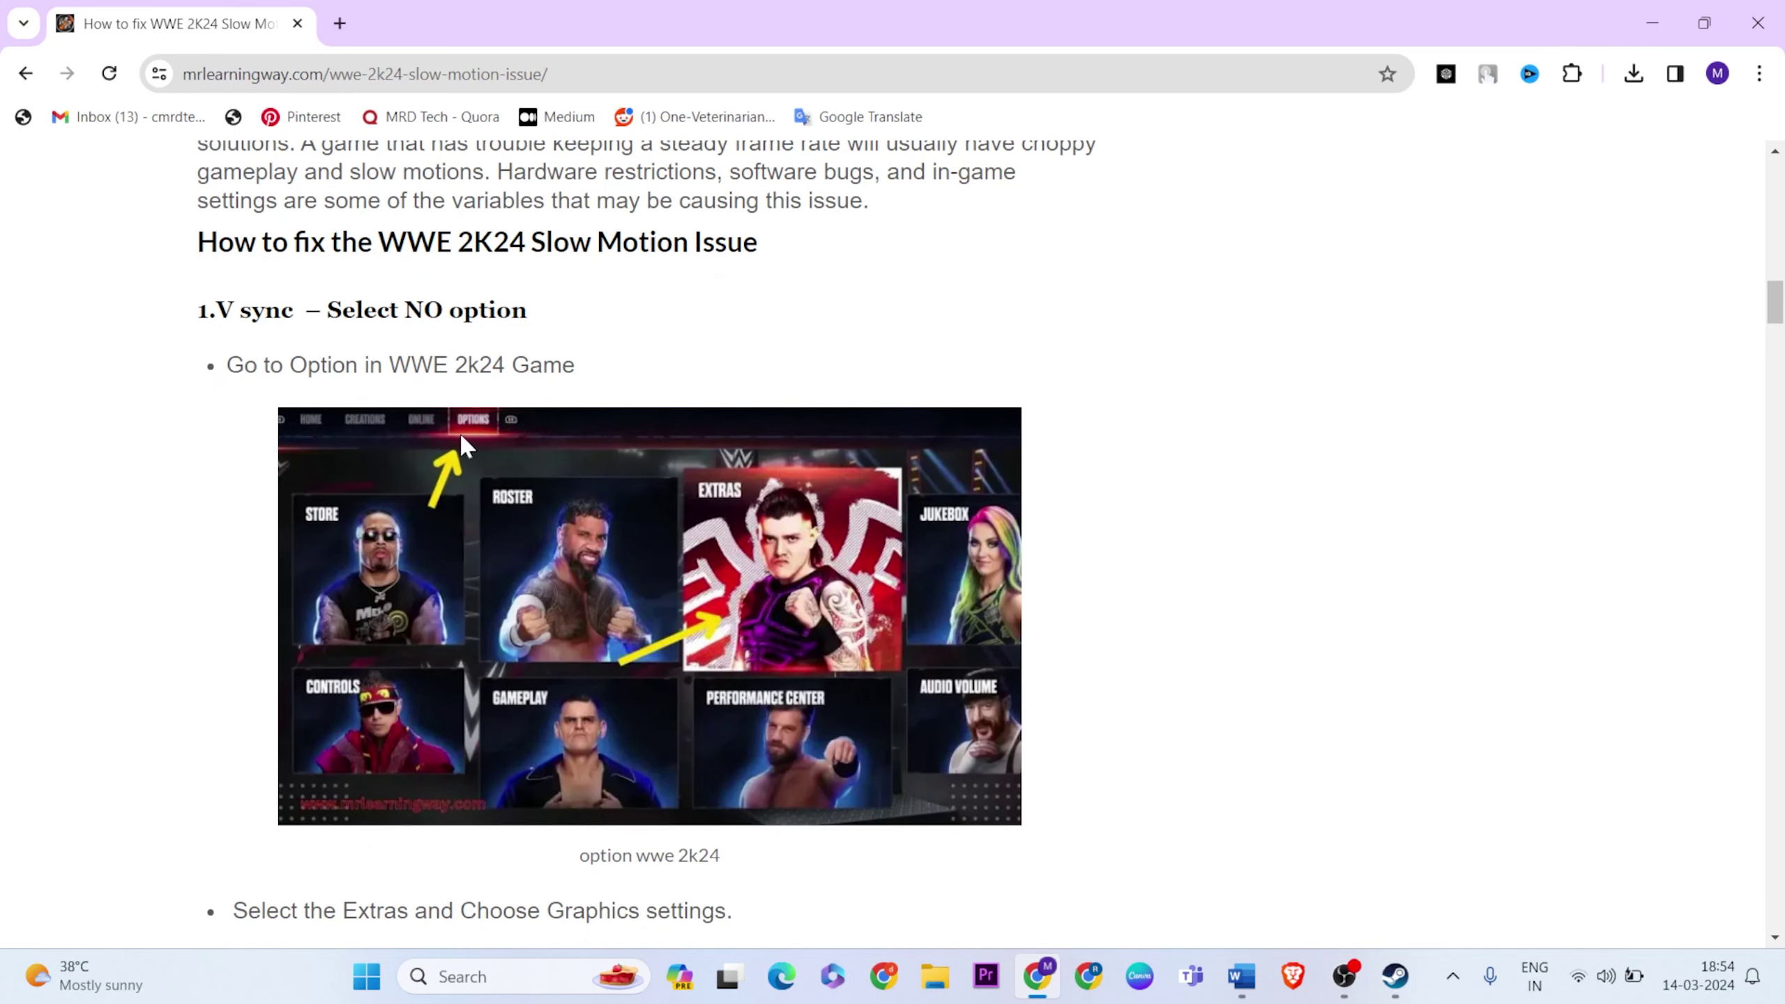
pyautogui.scroll(-5, 511, 473)
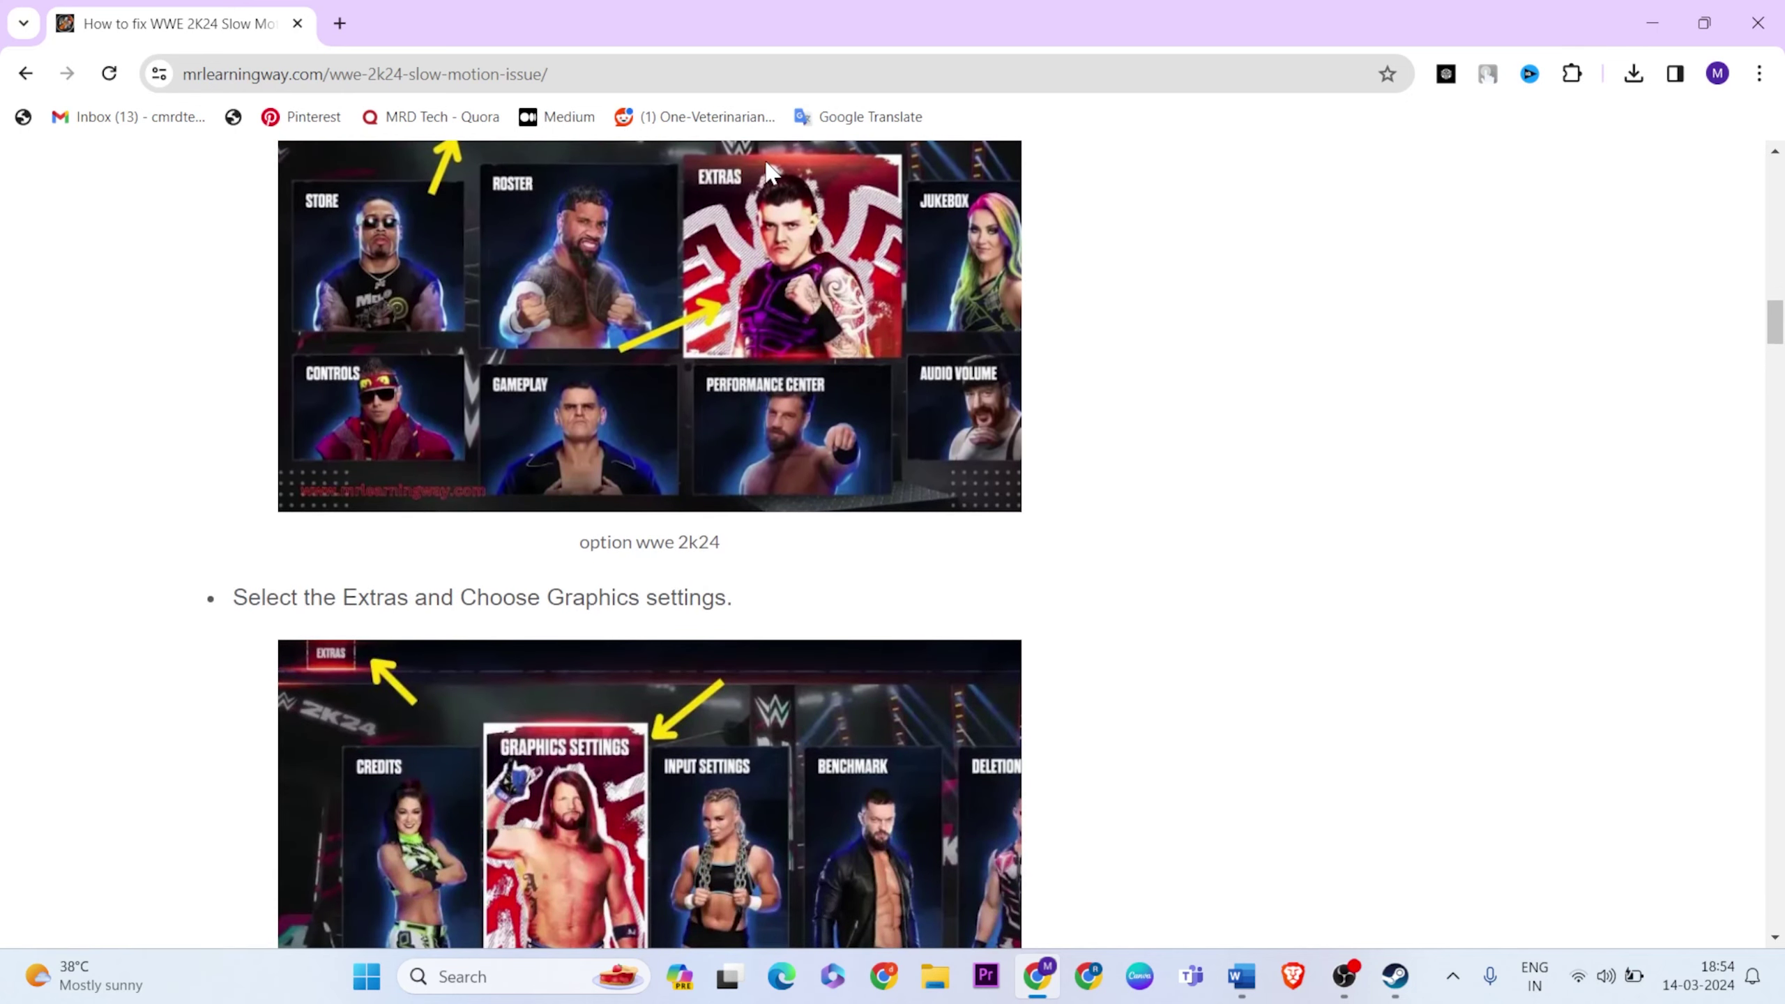
pyautogui.scroll(-1, 749, 312)
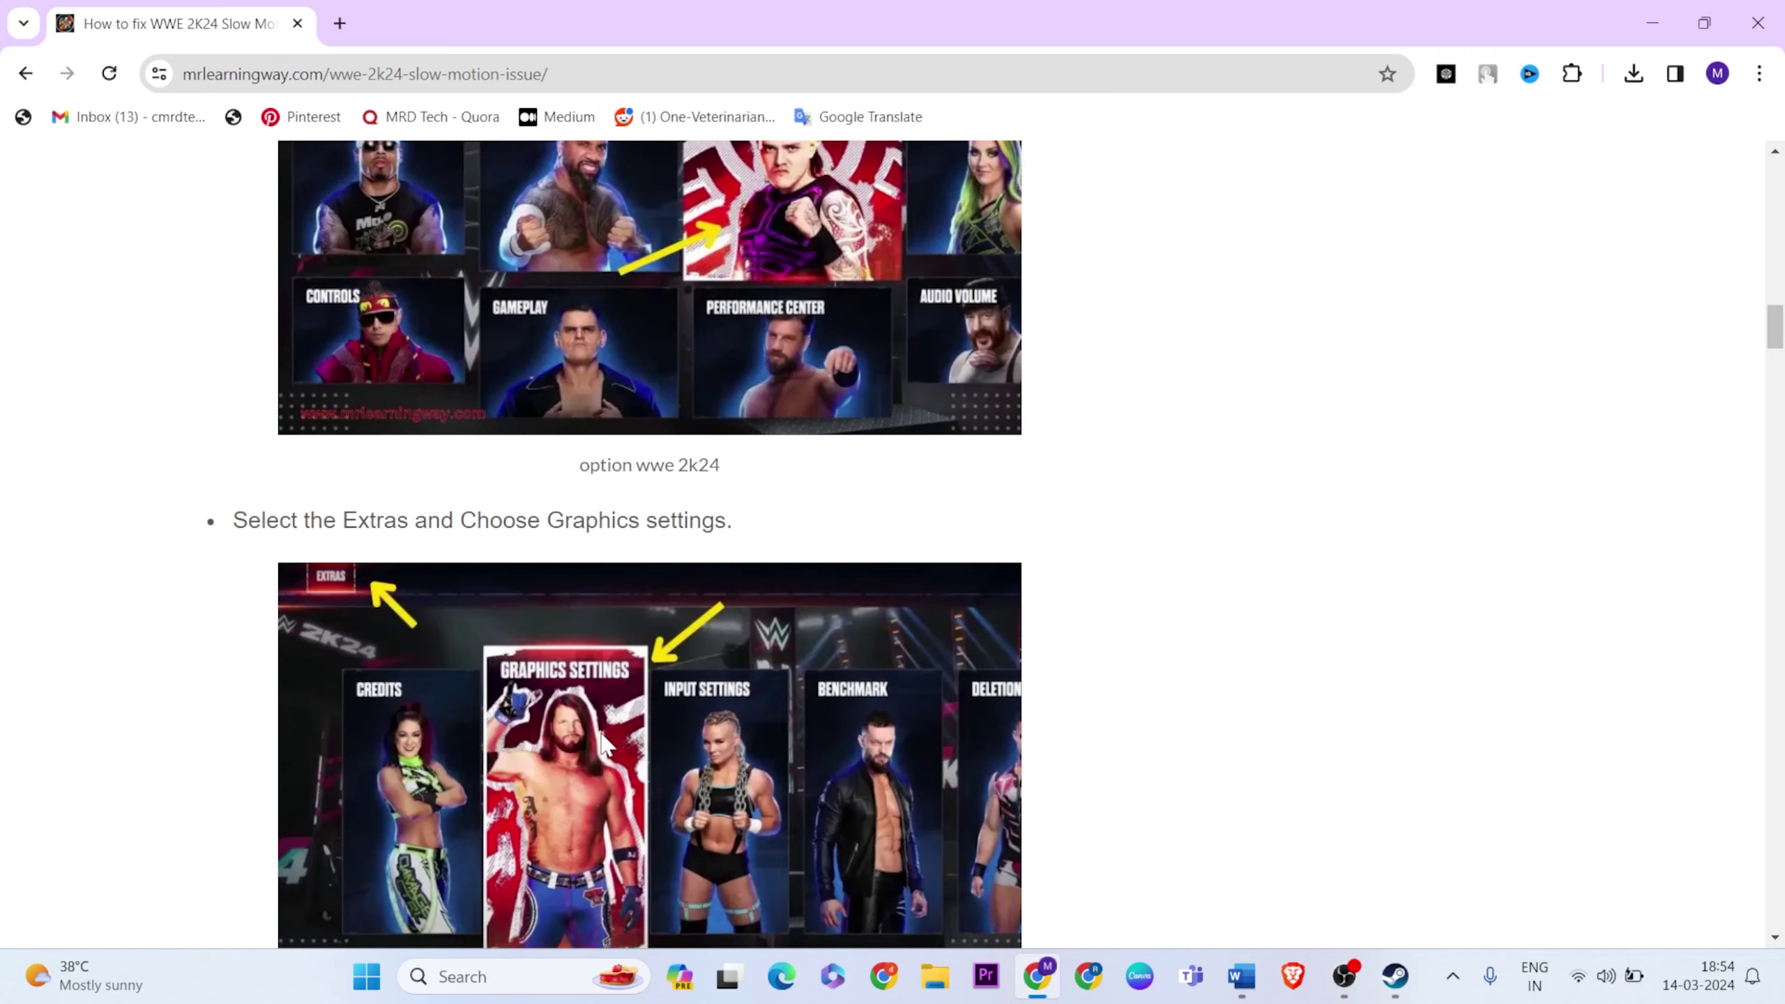
pyautogui.scroll(-4, 603, 751)
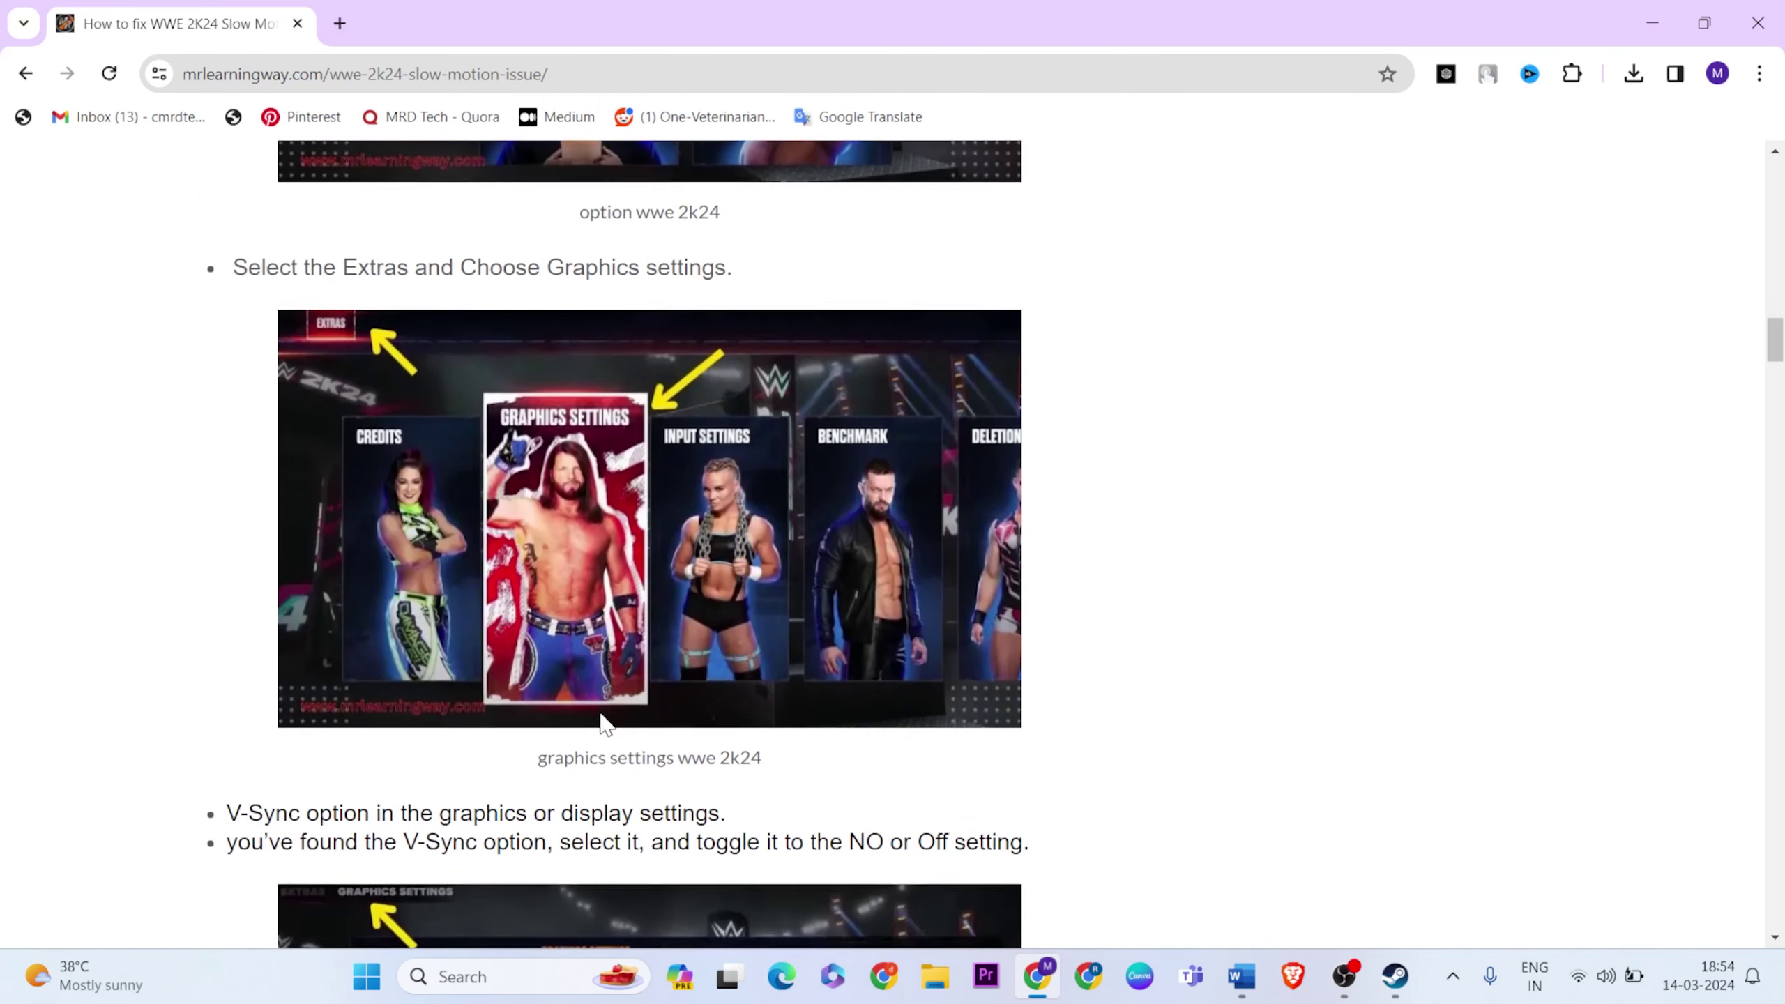
pyautogui.scroll(-4, 581, 832)
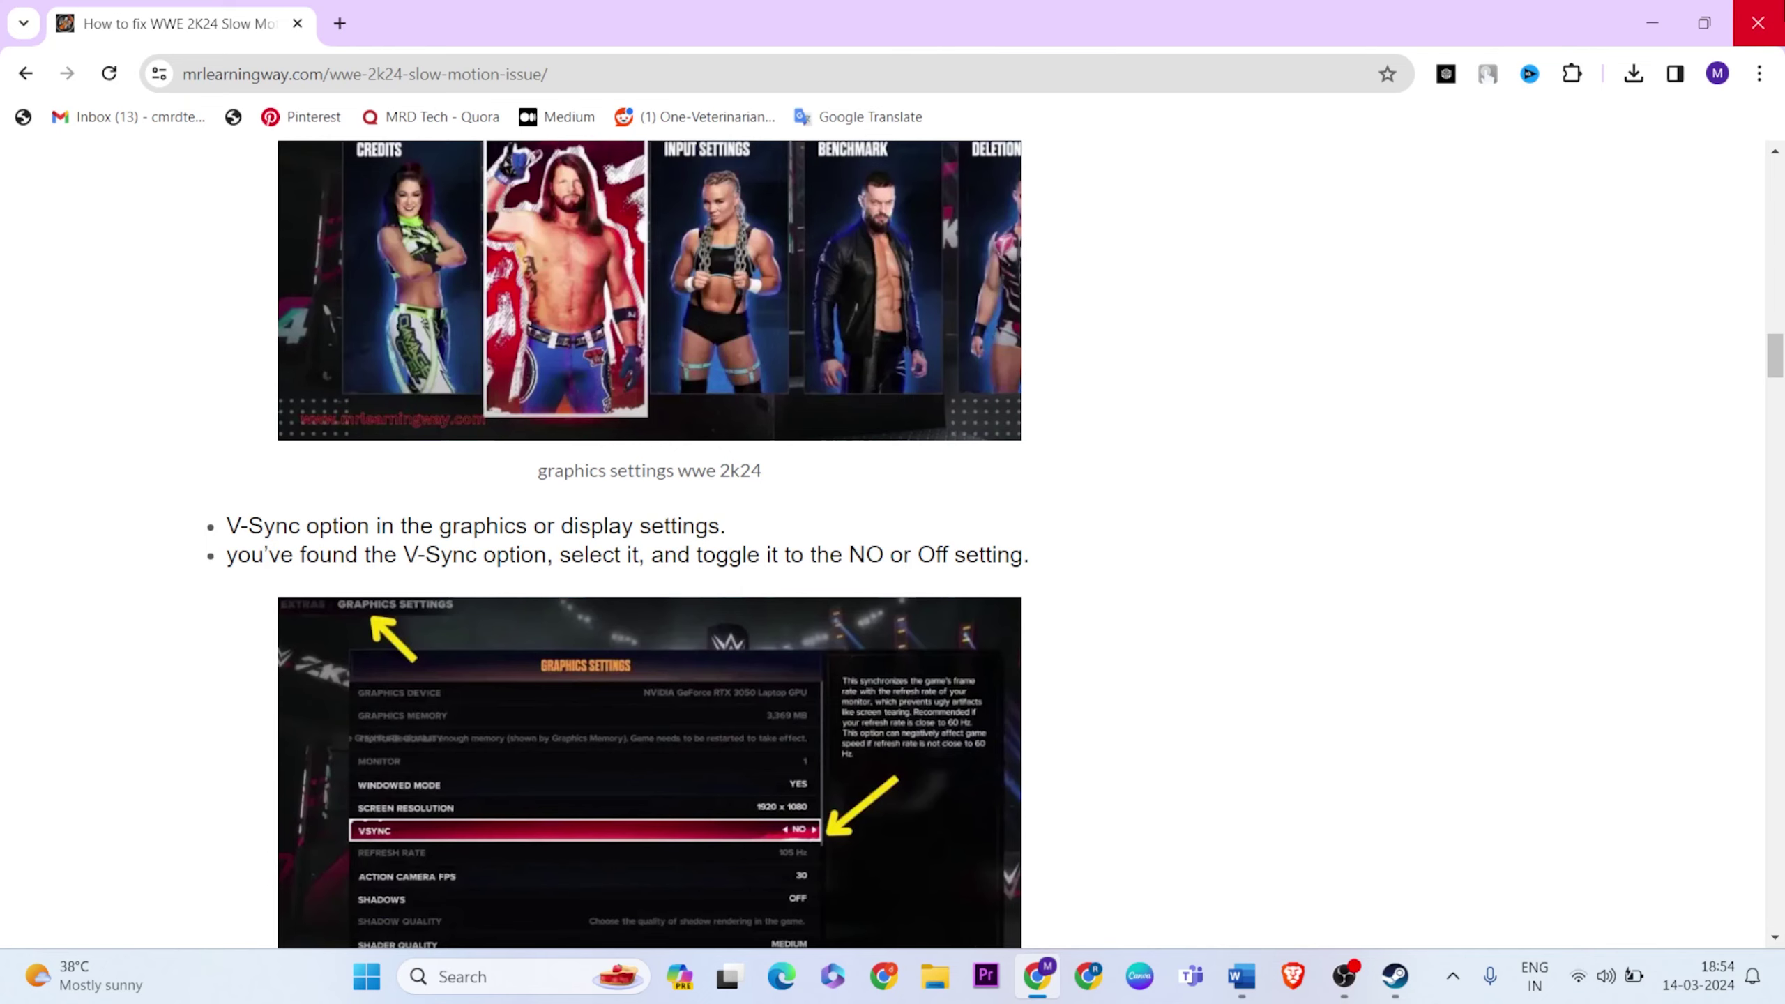
pyautogui.click(1758, 23)
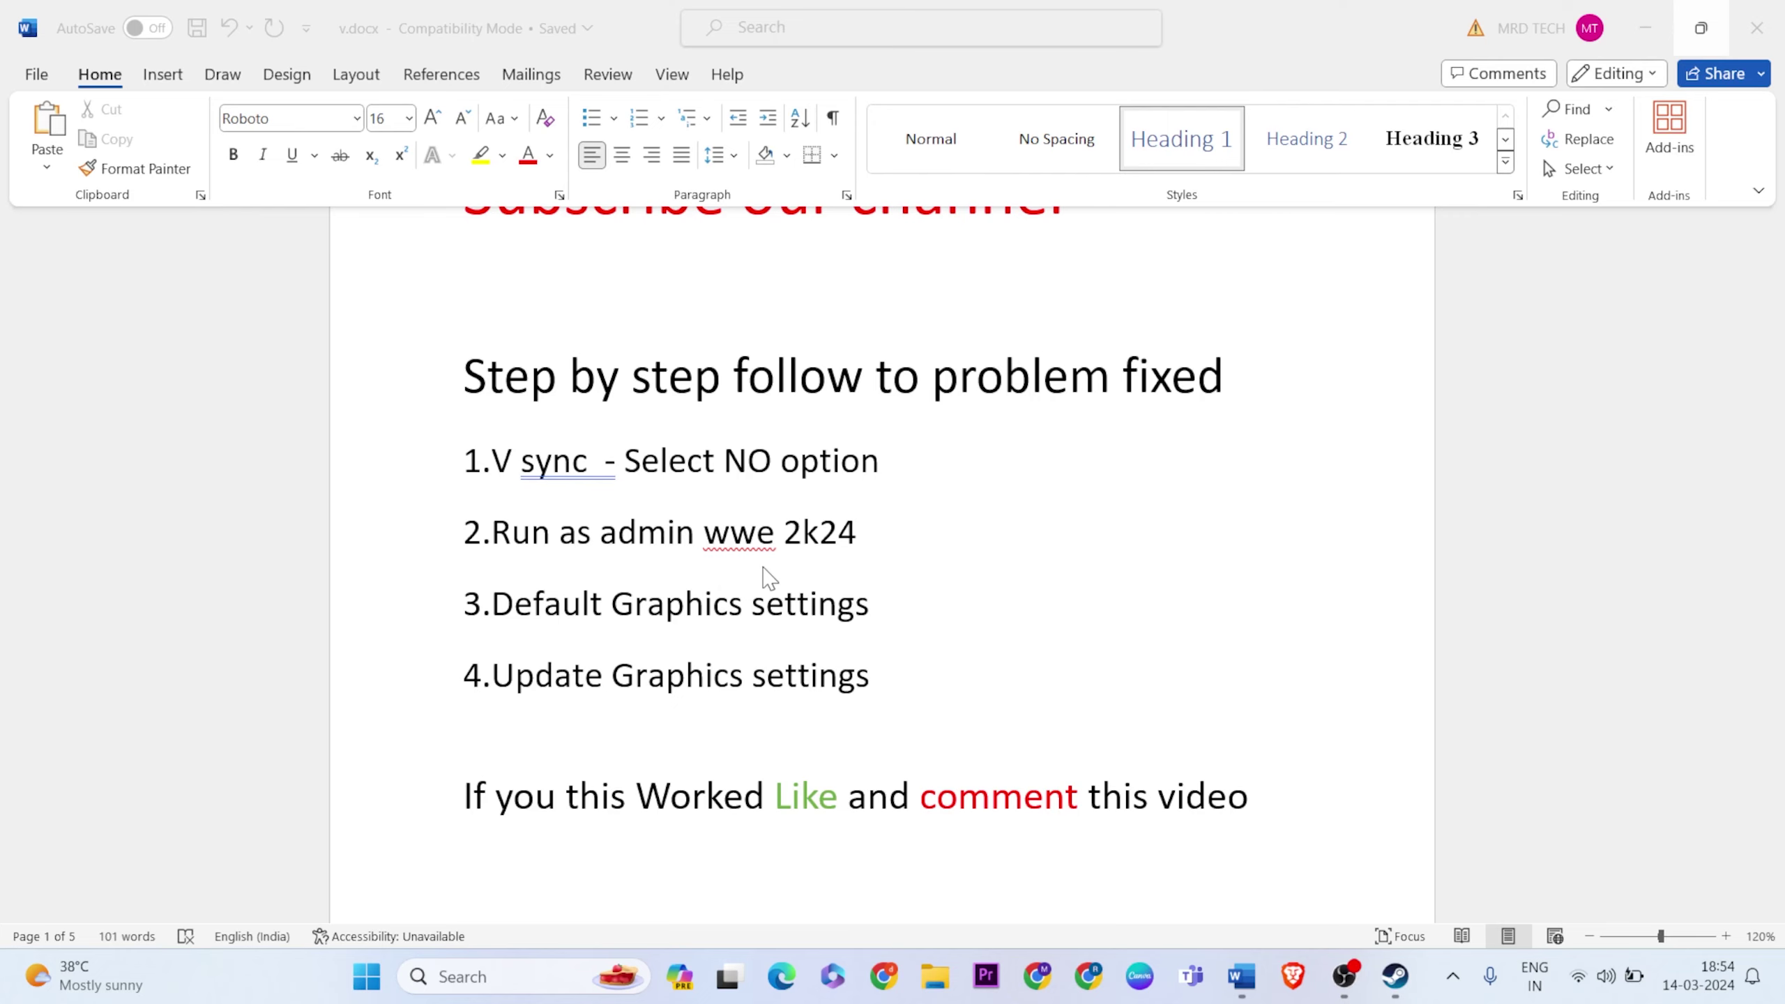
# - Minimize Word and the Steam window to reveal the desktop
pyautogui.click(1638, 32)
pyautogui.click(1661, 23)
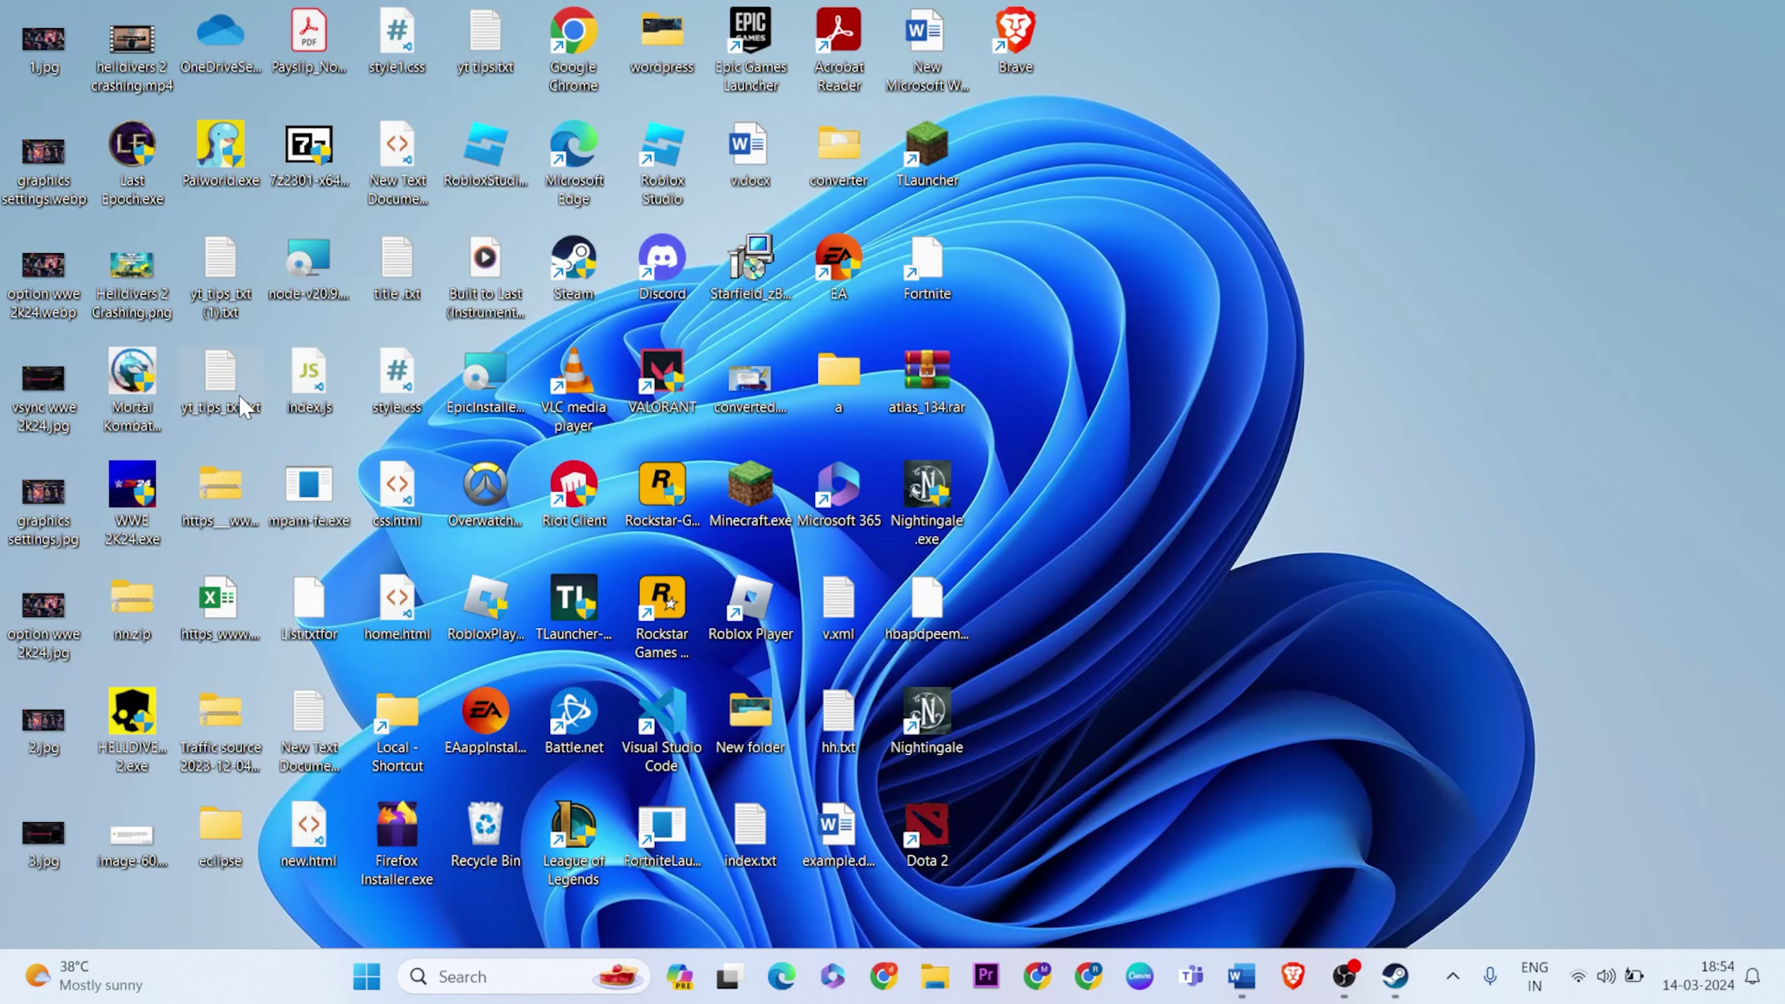
# - On WWE 2K24.exe's Compatibility tab, tick Windows 8 mode, disable fullscreen optimizations, run as administrator, and confirm
pyautogui.rightClick(115, 512)
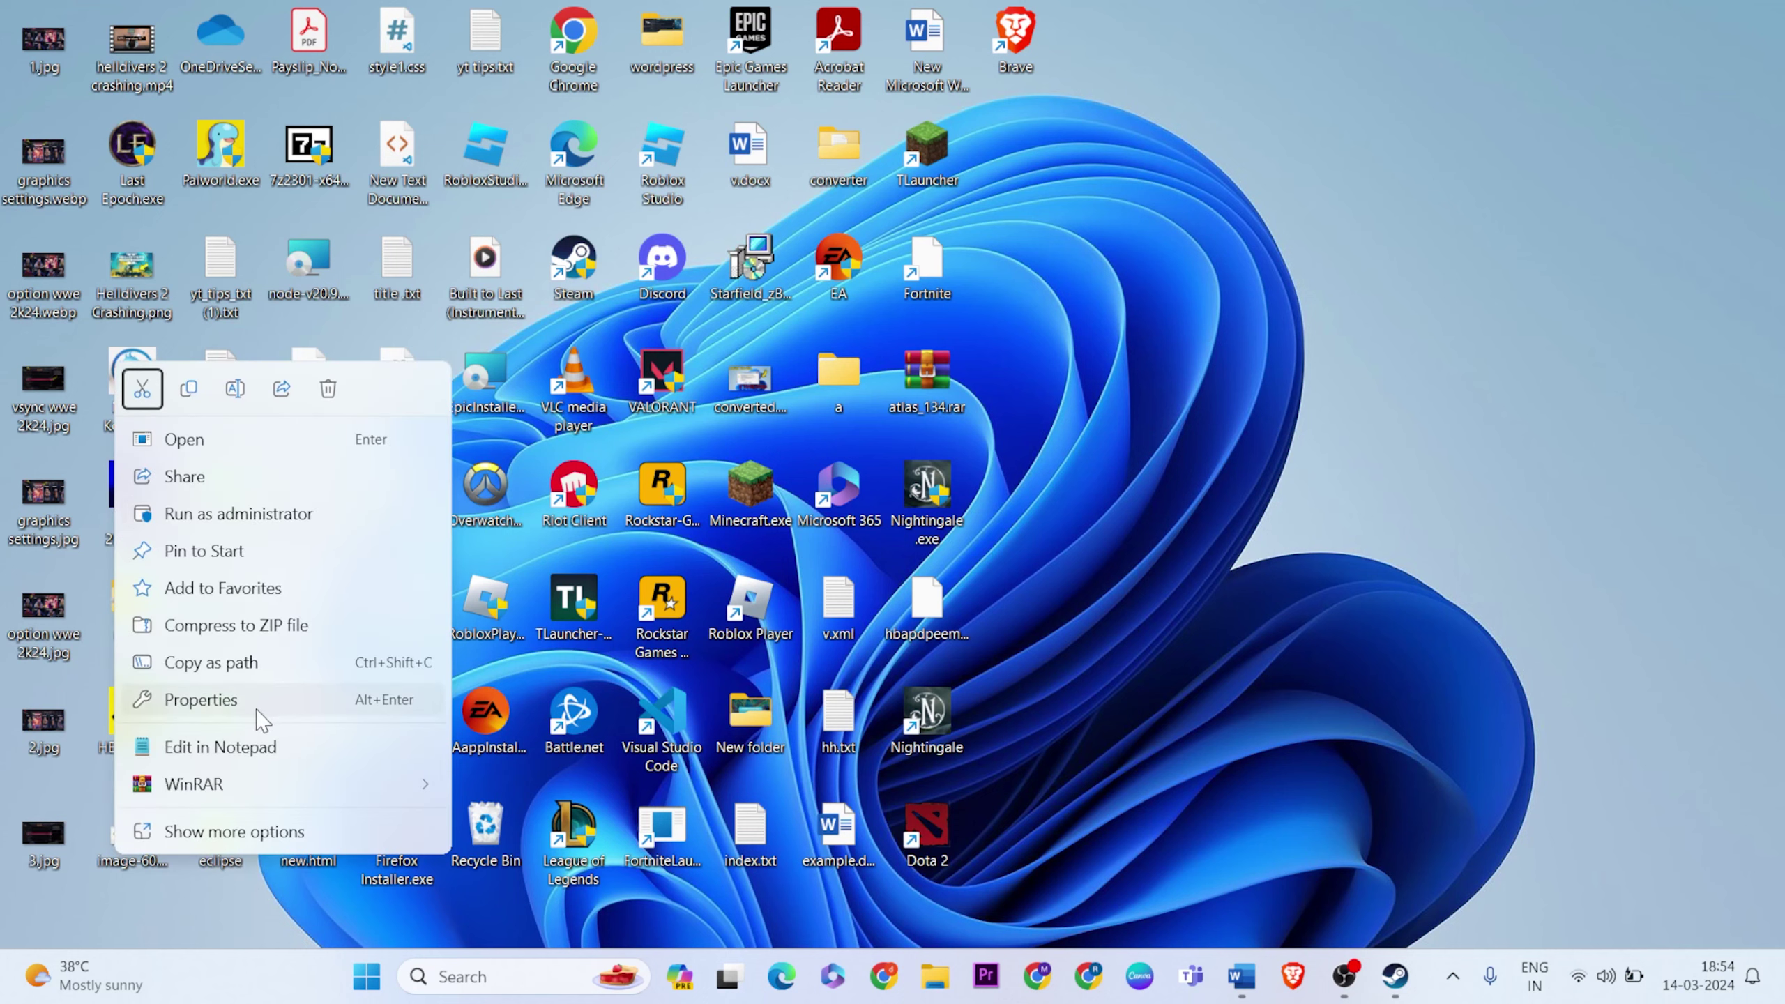
pyautogui.click(261, 717)
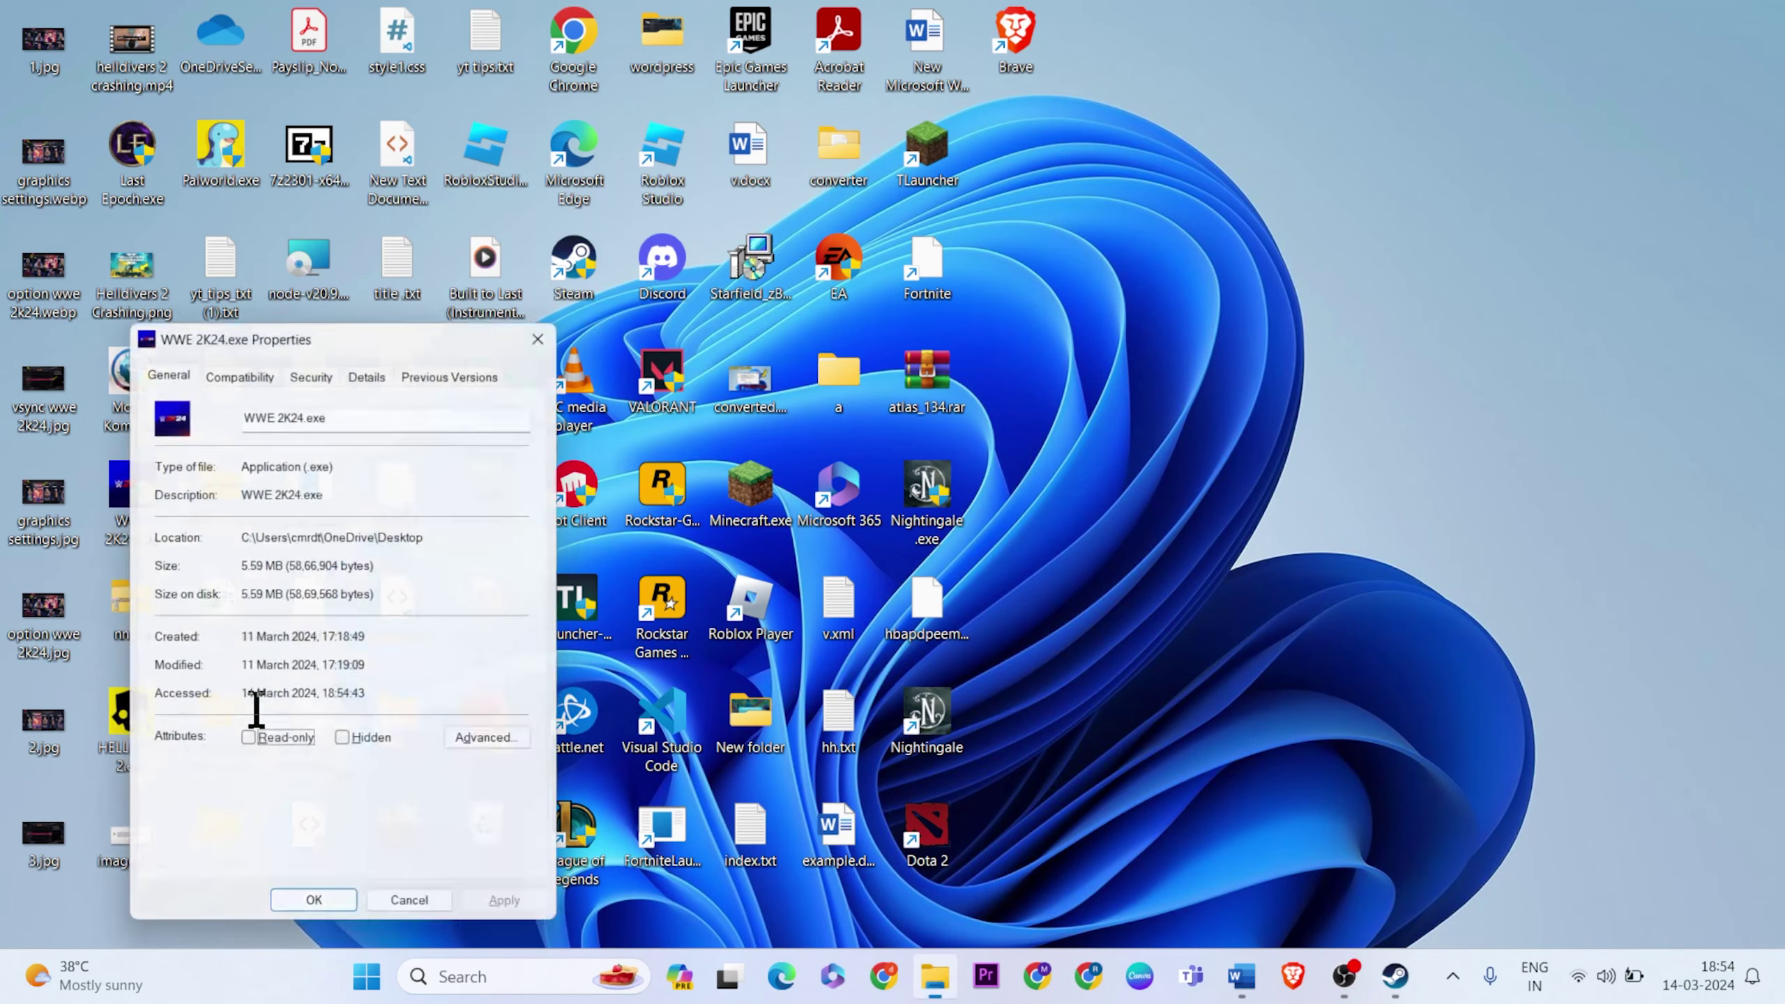
pyautogui.click(250, 367)
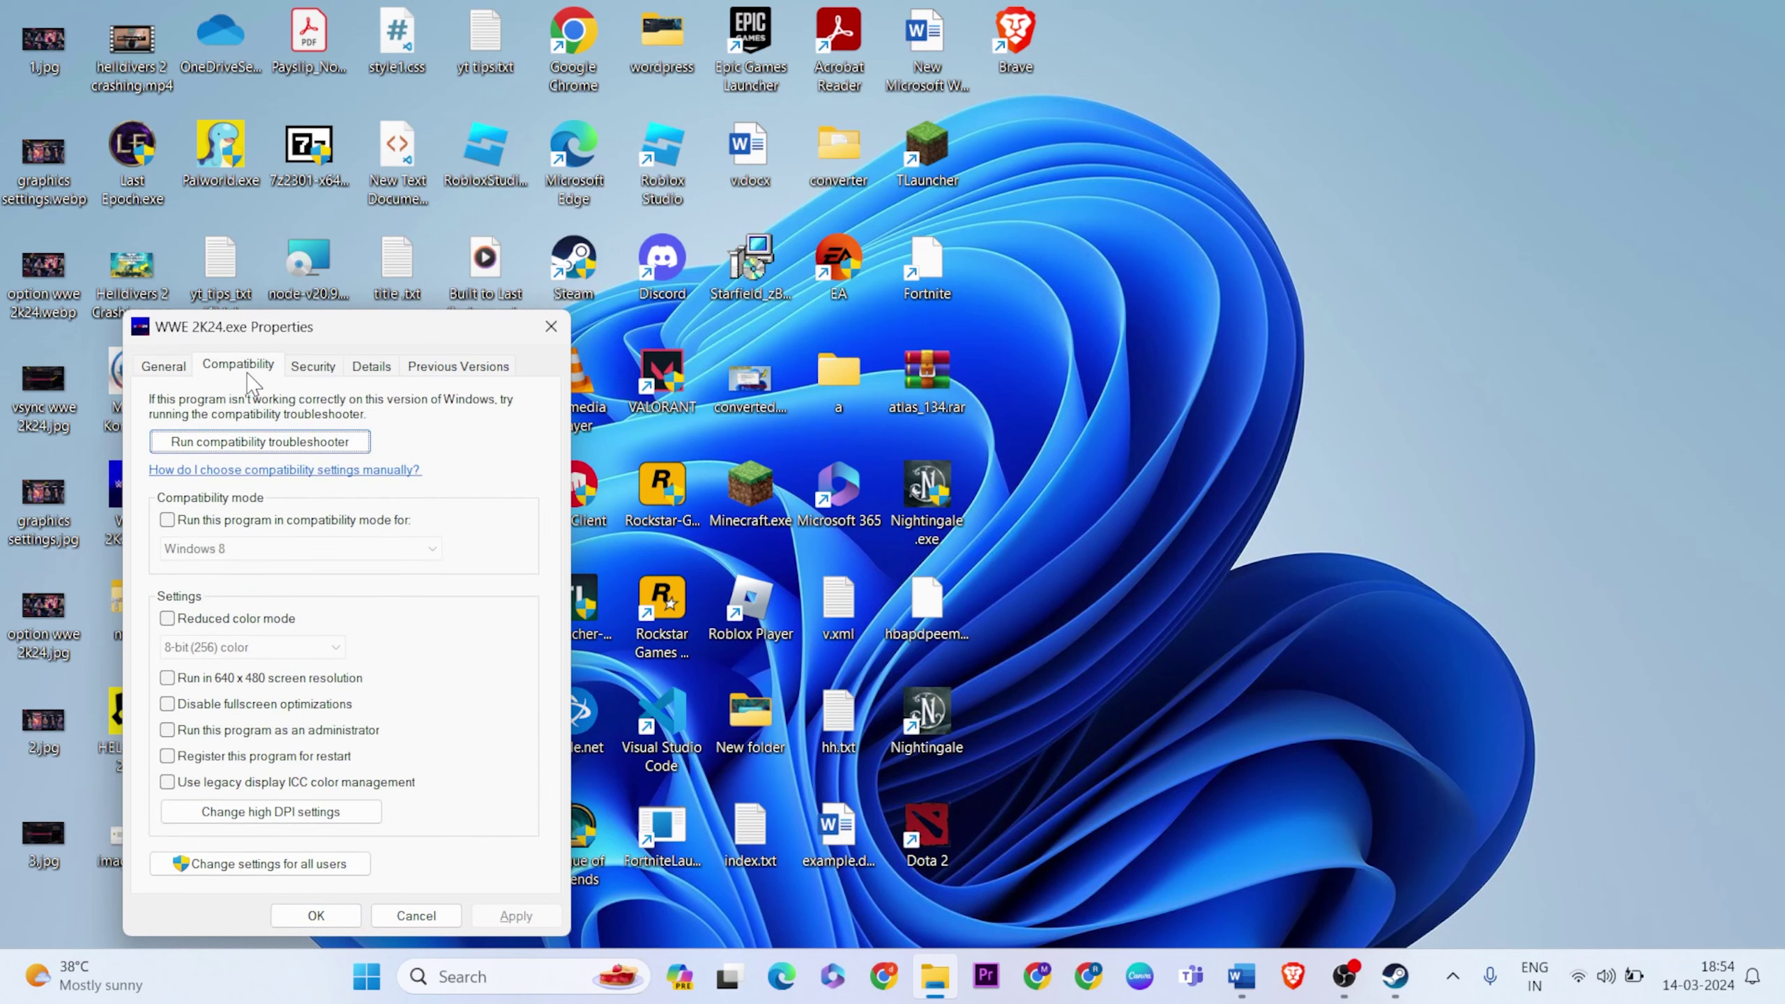
pyautogui.click(167, 521)
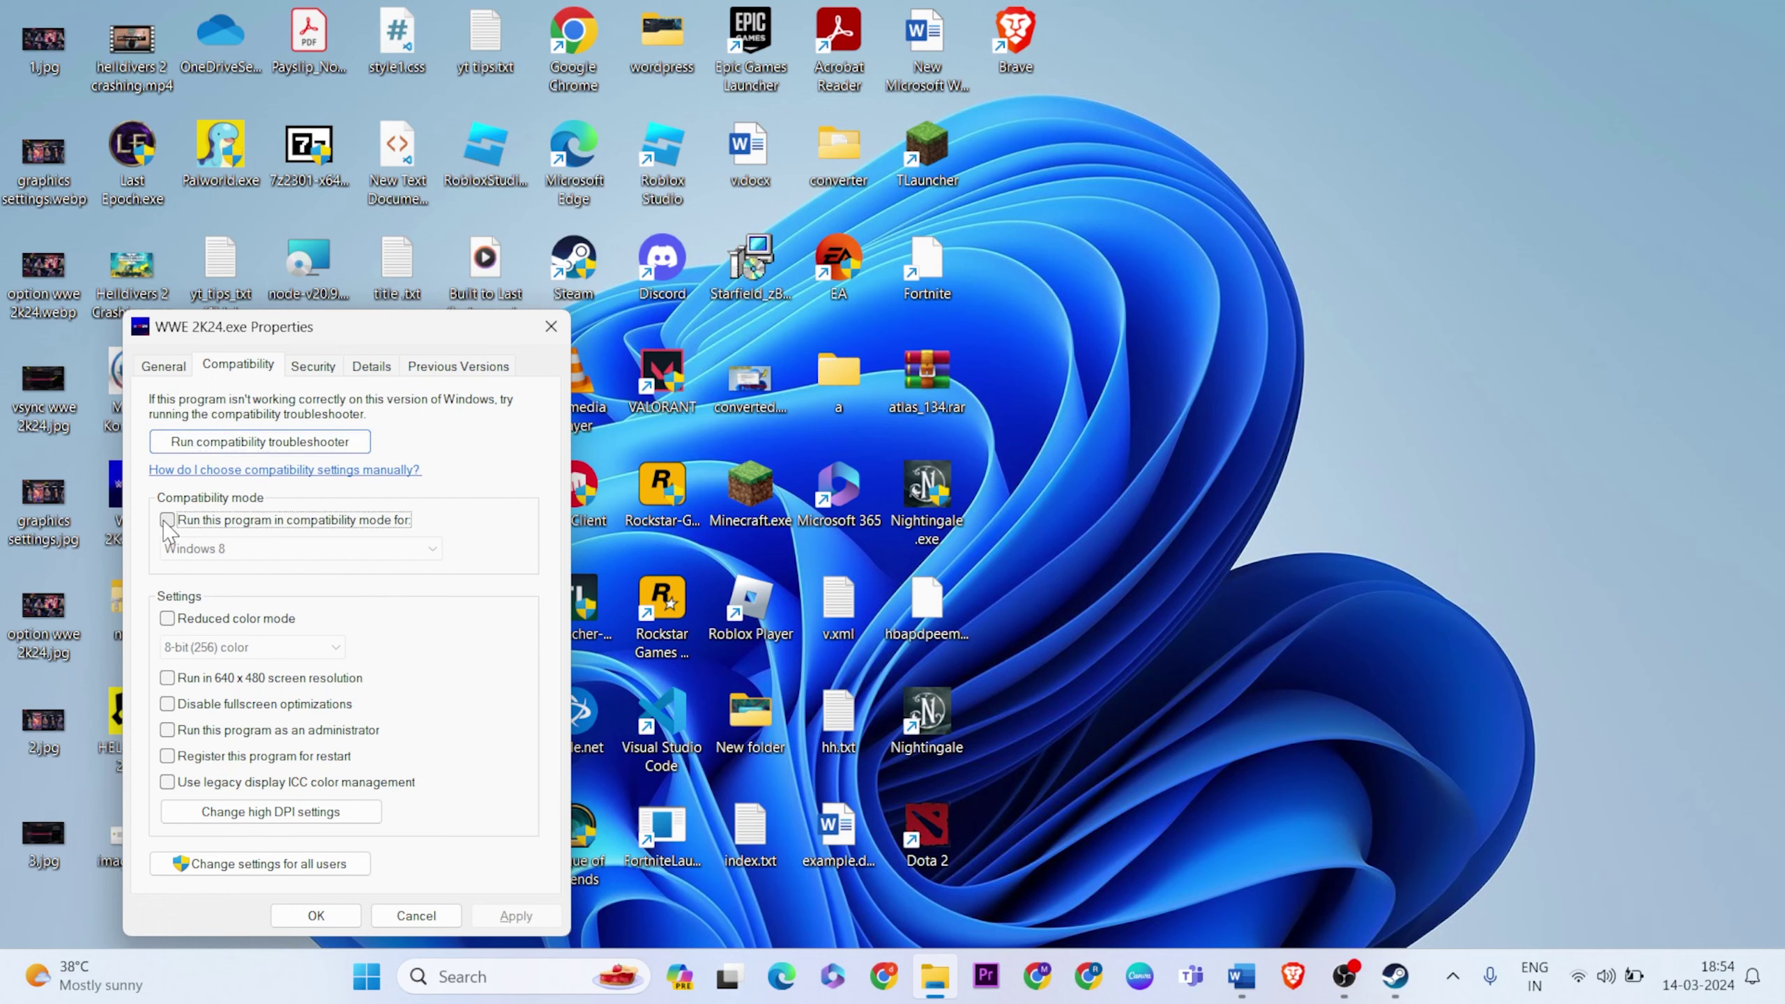
pyautogui.click(177, 715)
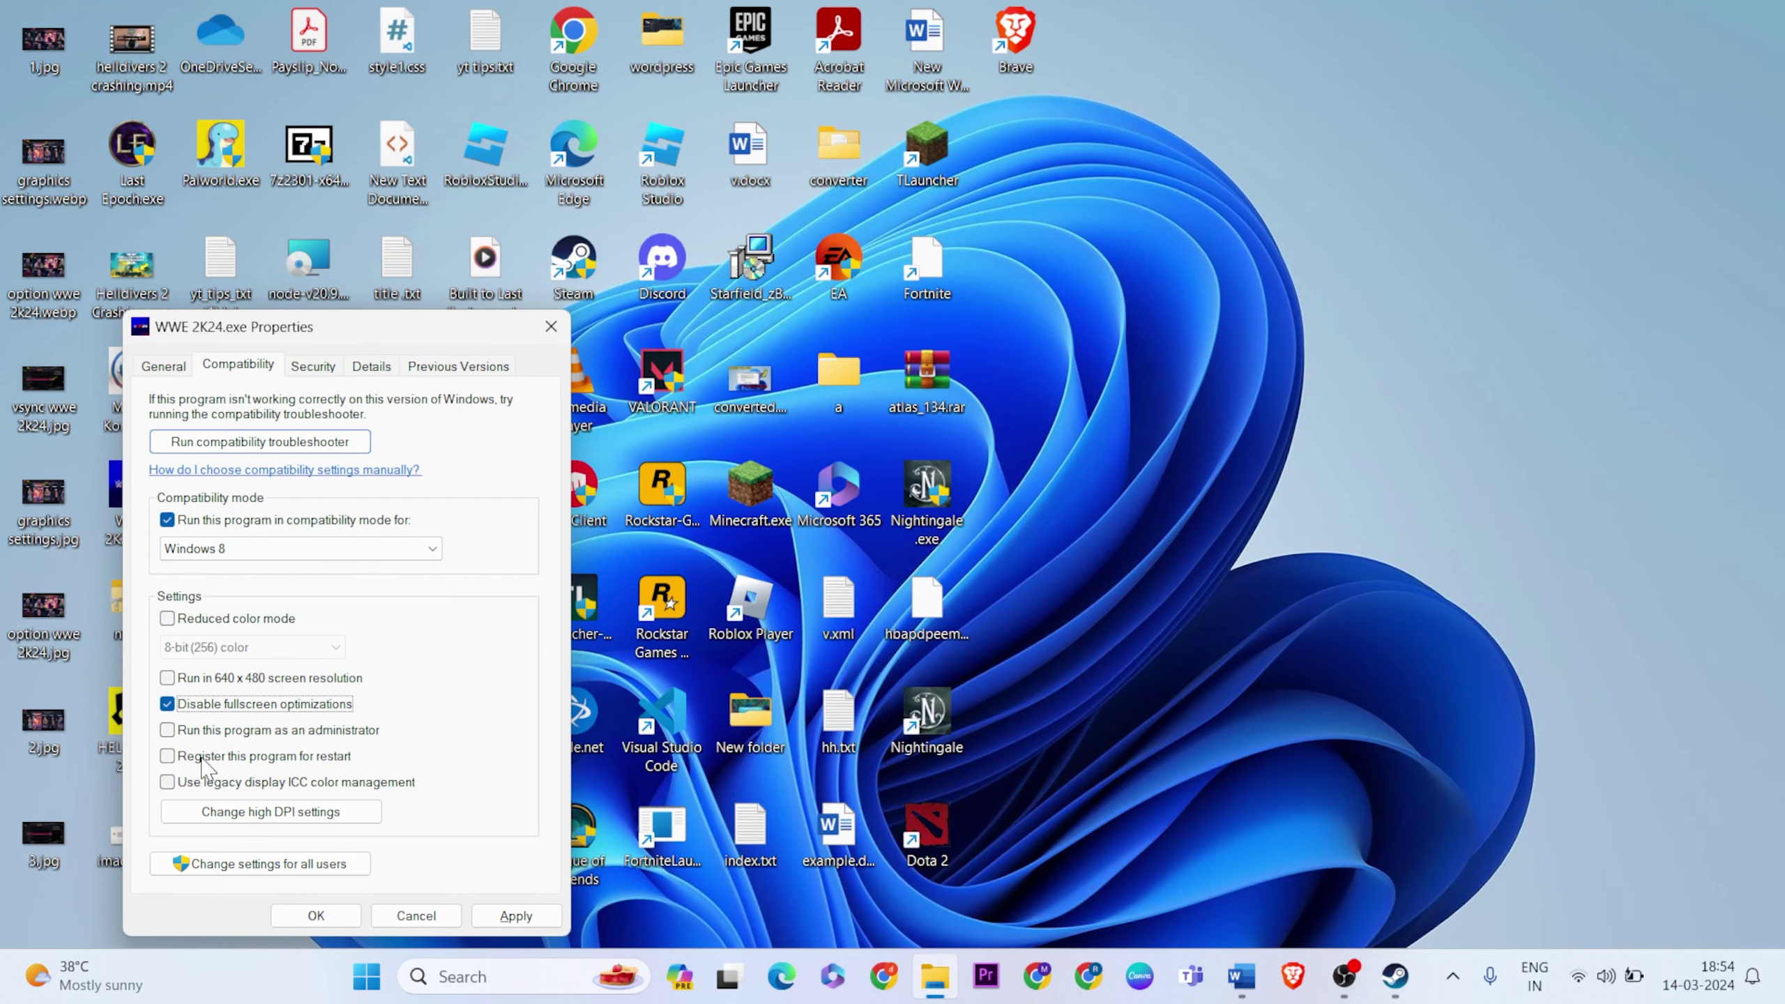
pyautogui.click(167, 732)
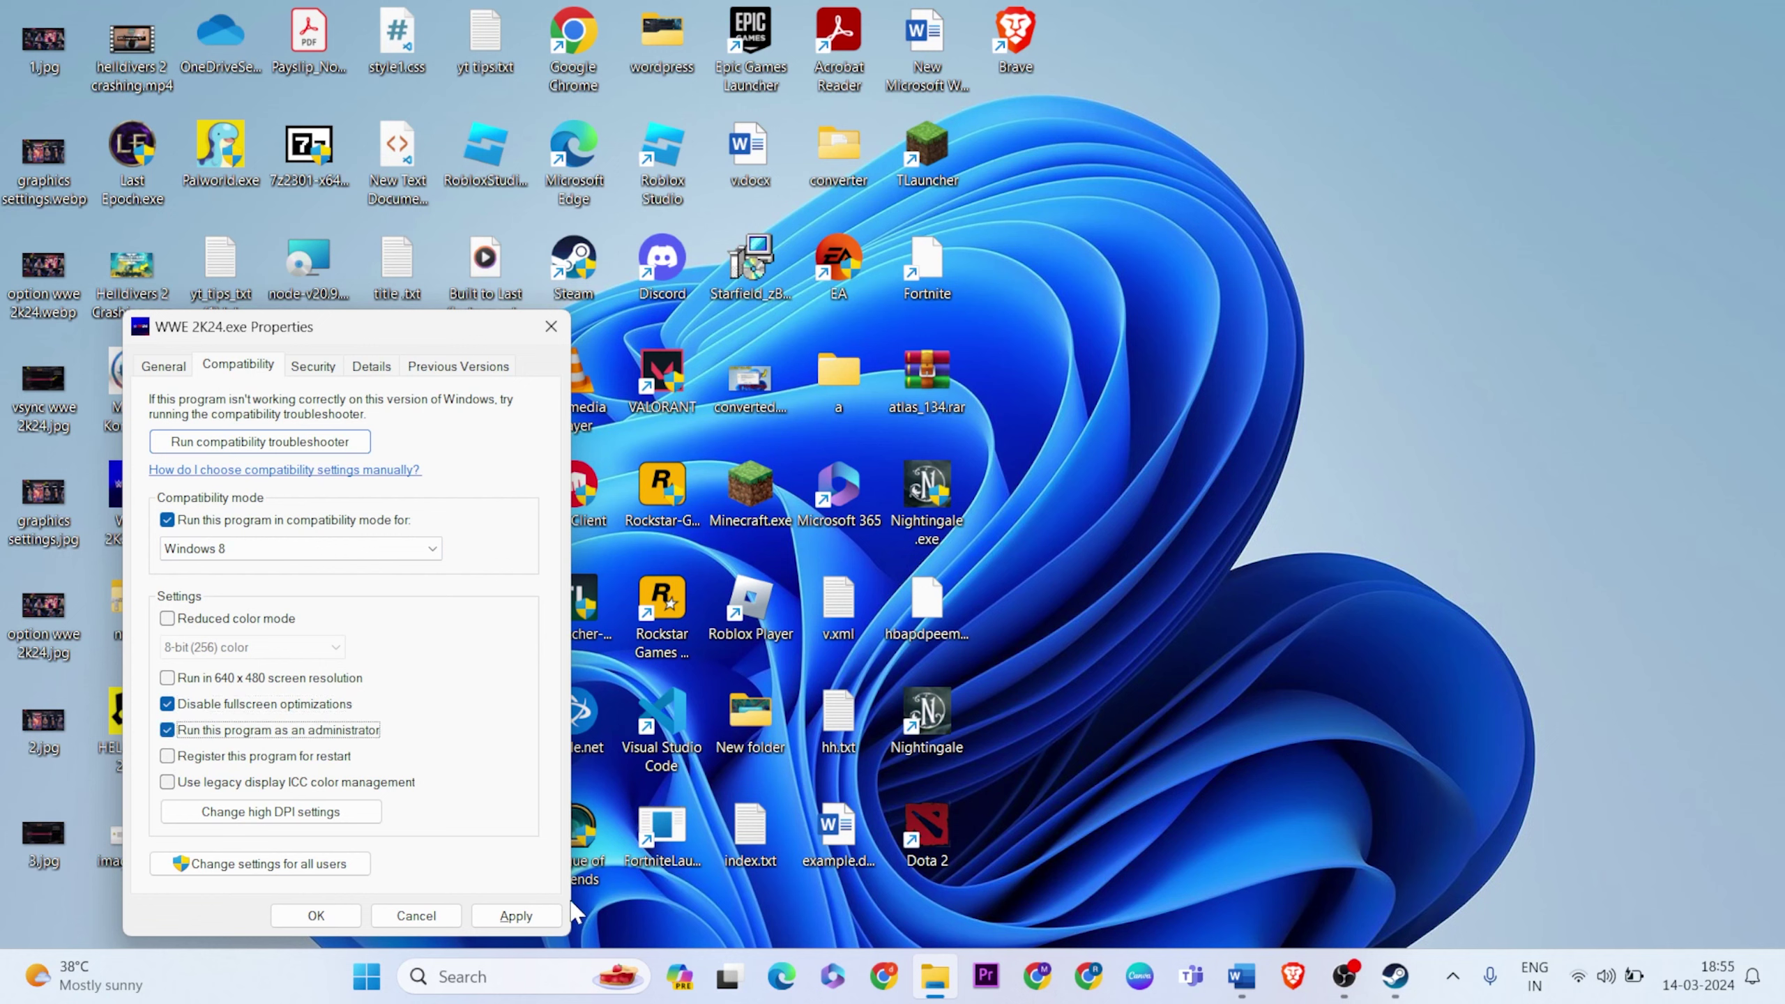
pyautogui.click(304, 916)
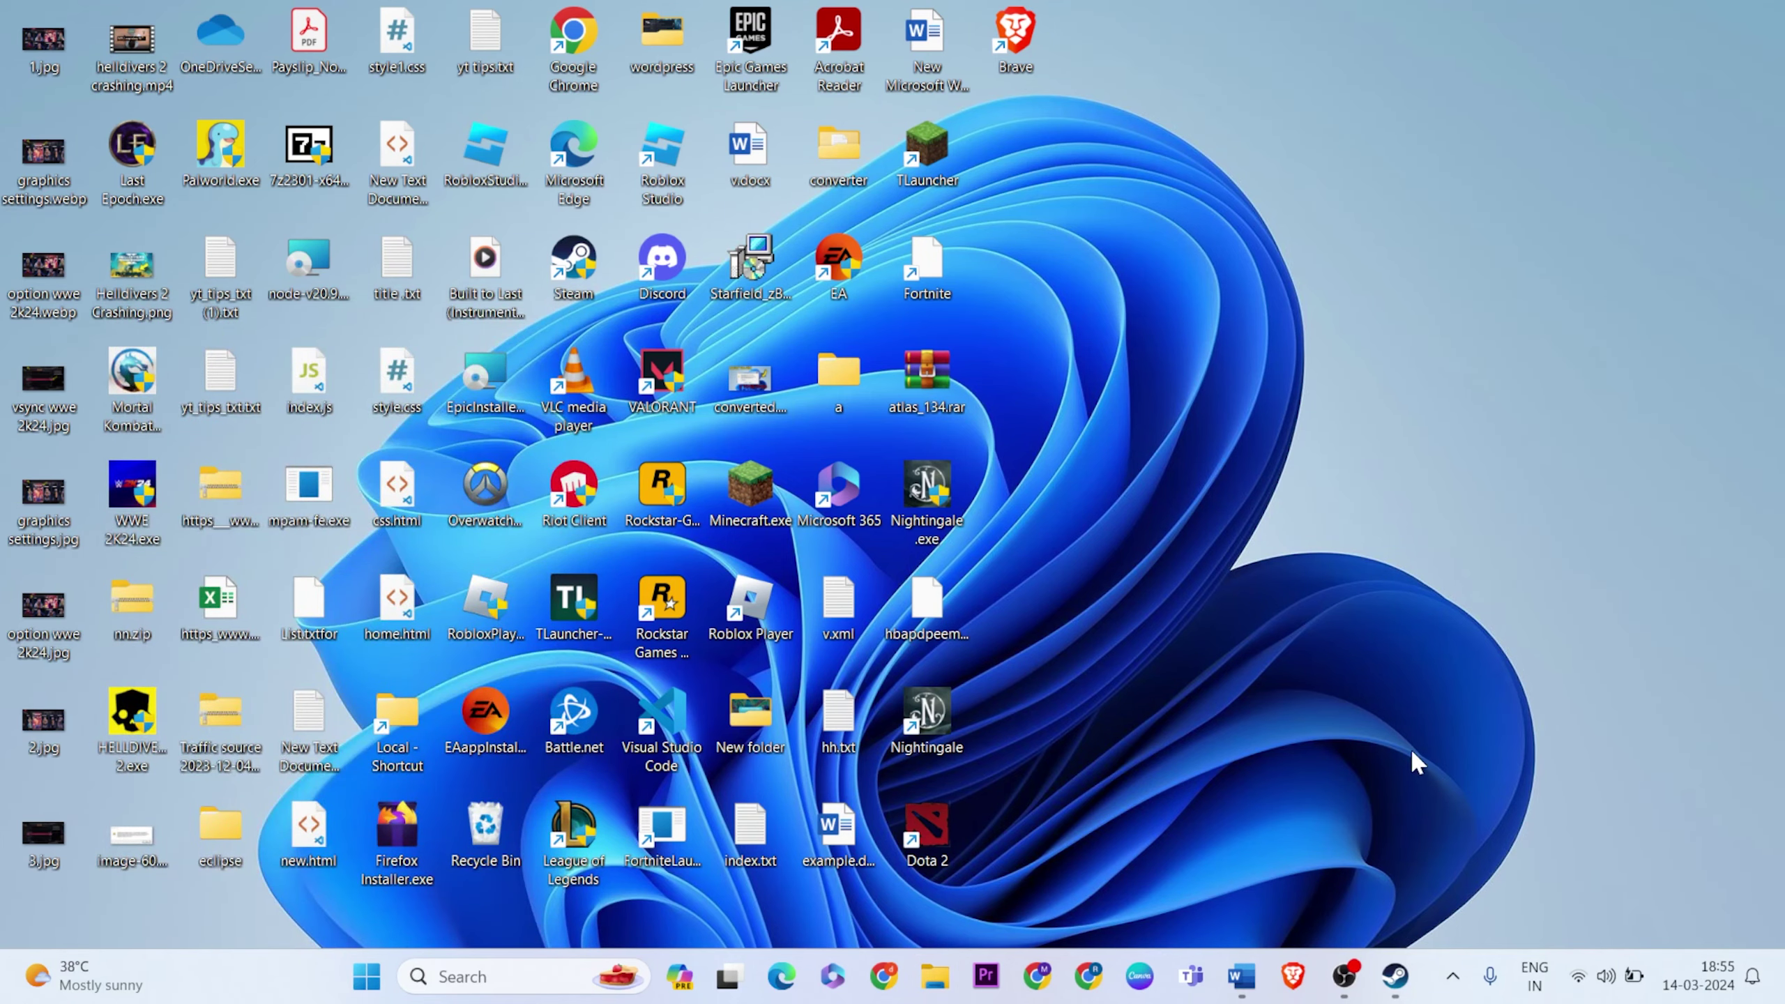
# - Check the Word step list again, then open Windows Settings to System > Display
pyautogui.click(1242, 977)
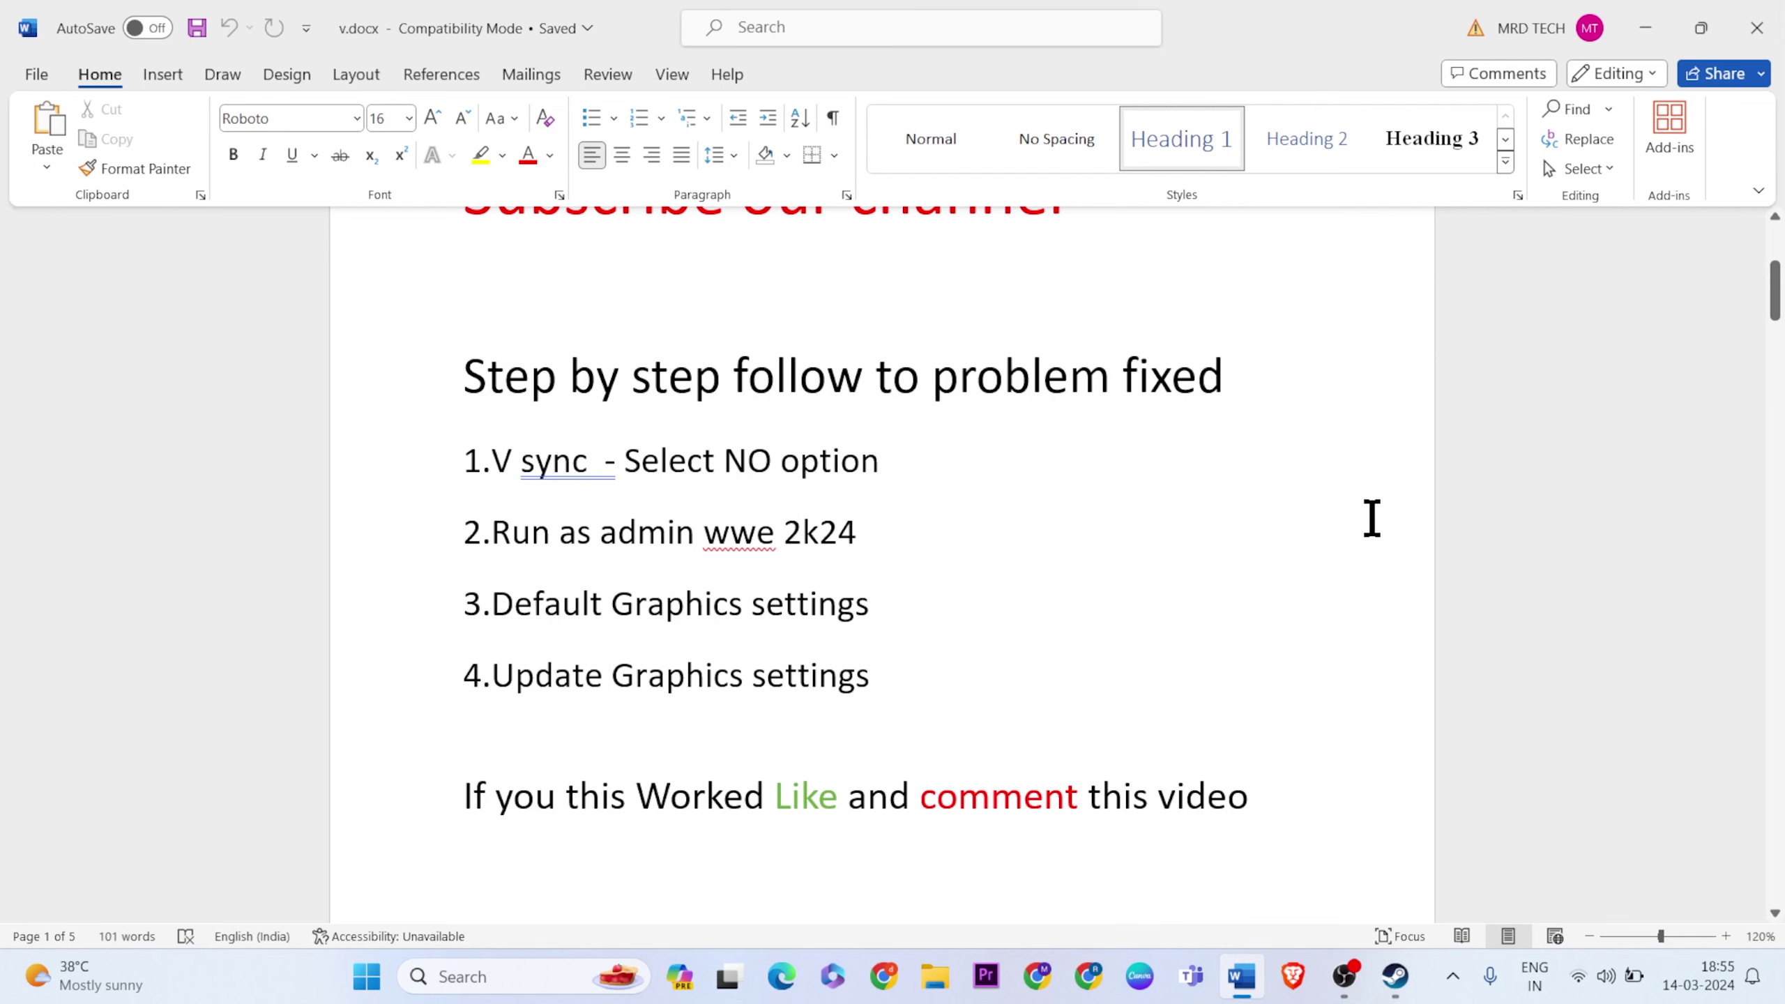
pyautogui.click(492, 977)
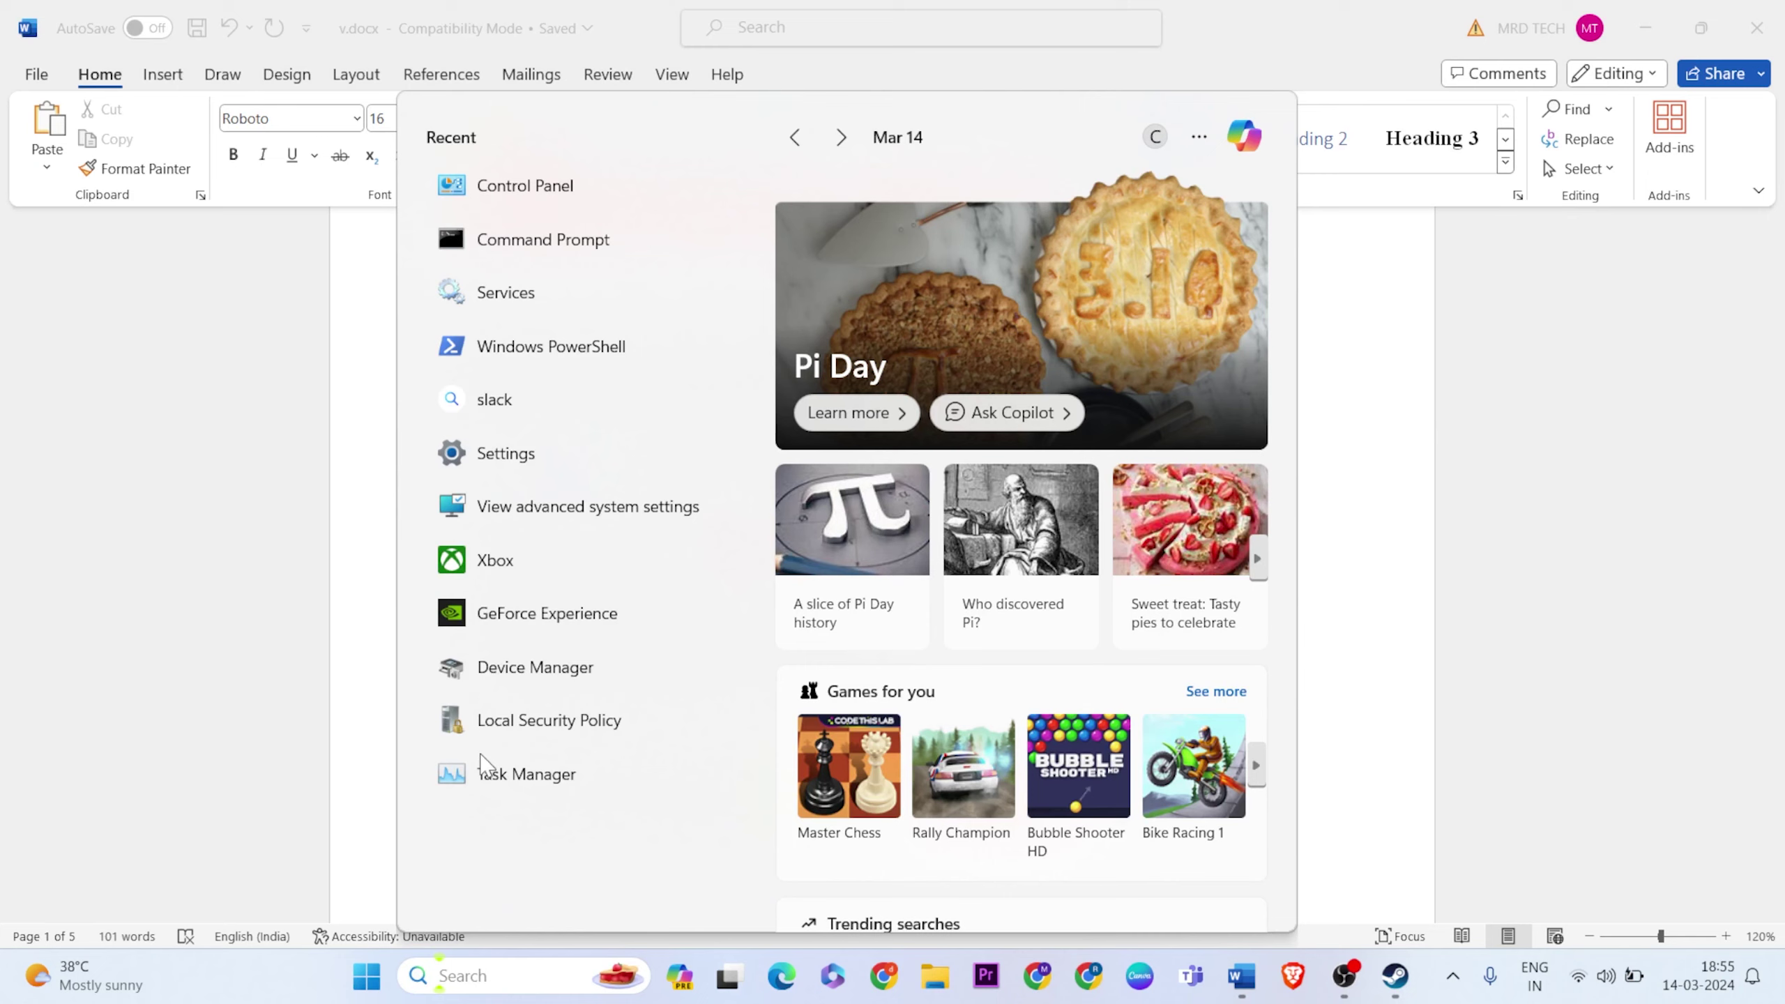
pyautogui.click(522, 457)
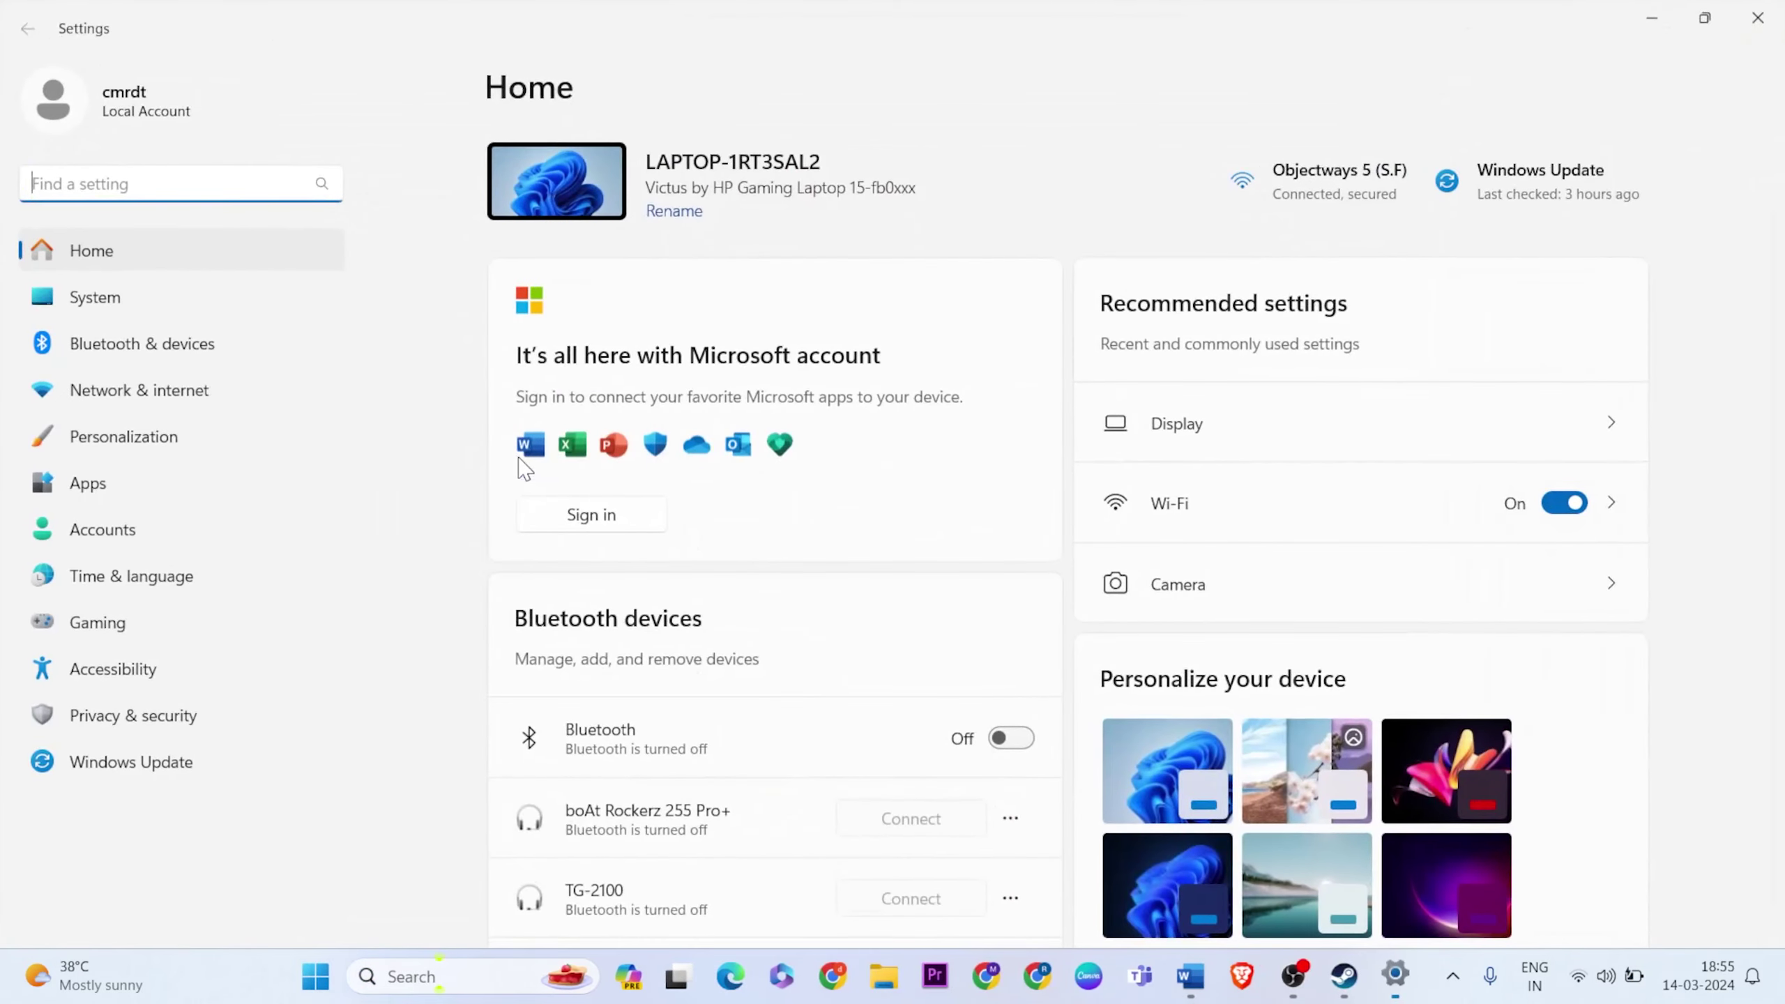
pyautogui.click(171, 286)
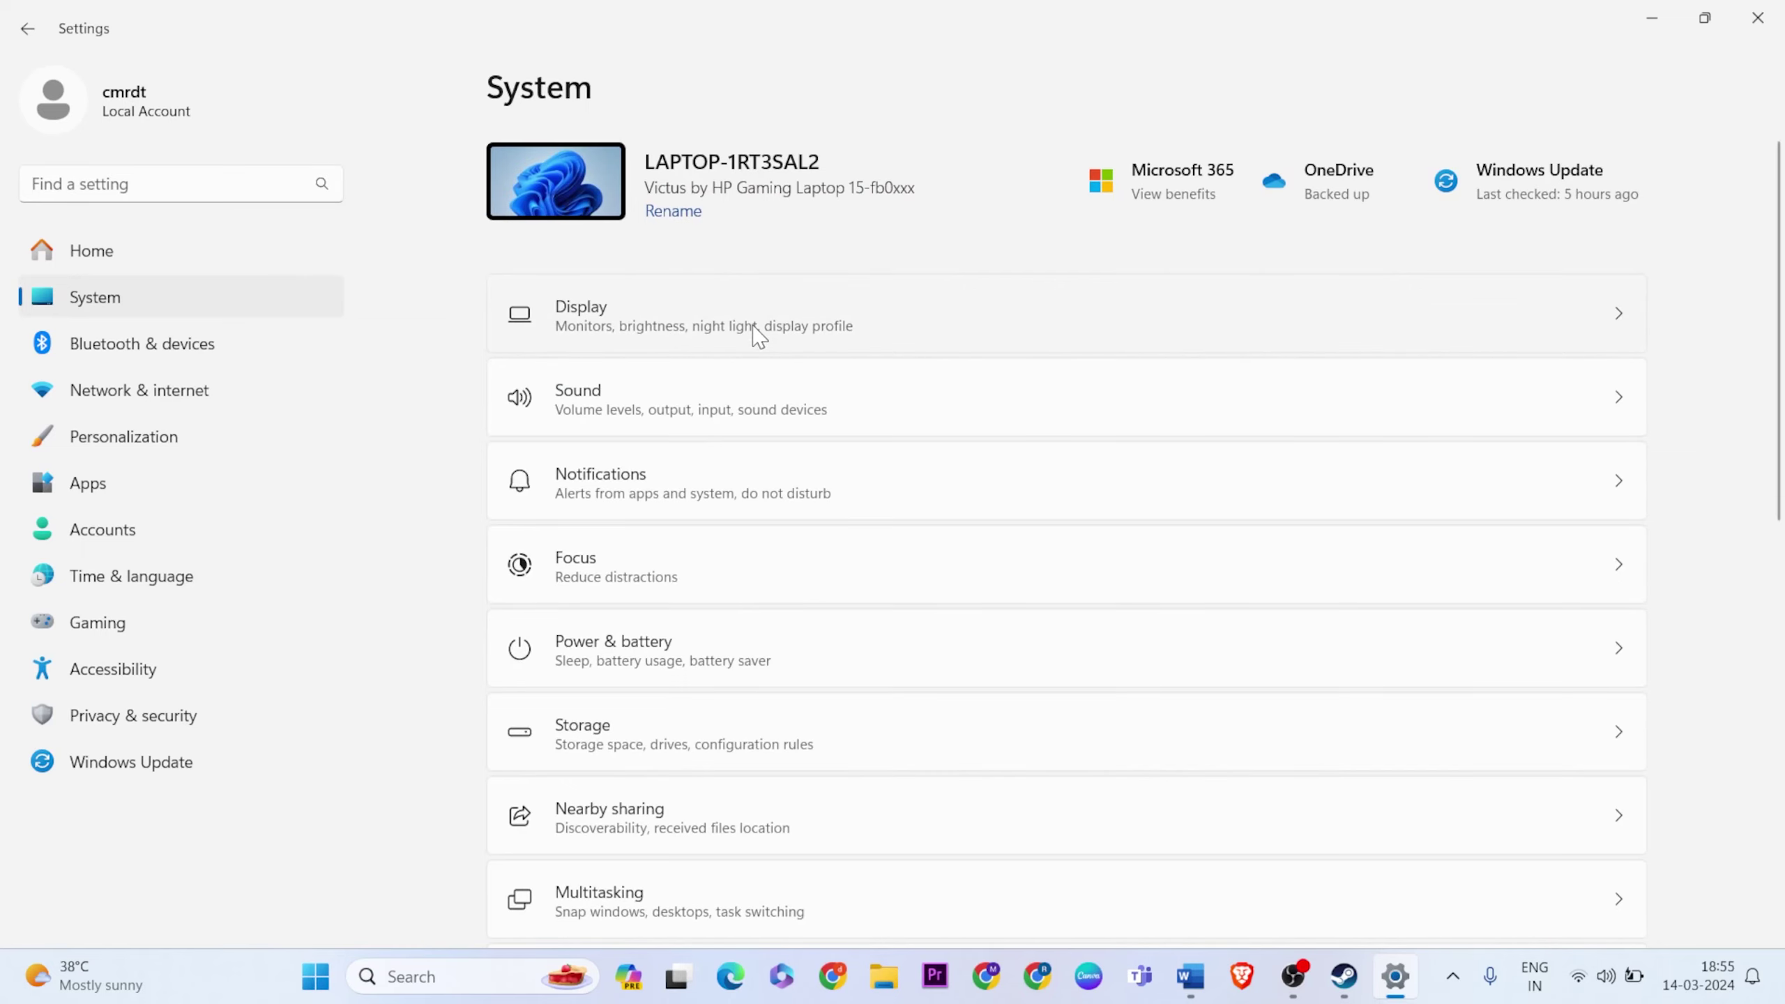
pyautogui.click(759, 336)
# - Go to Graphics and open the default graphics settings to check GPU scheduling and refresh toggles
pyautogui.scroll(-2, 758, 336)
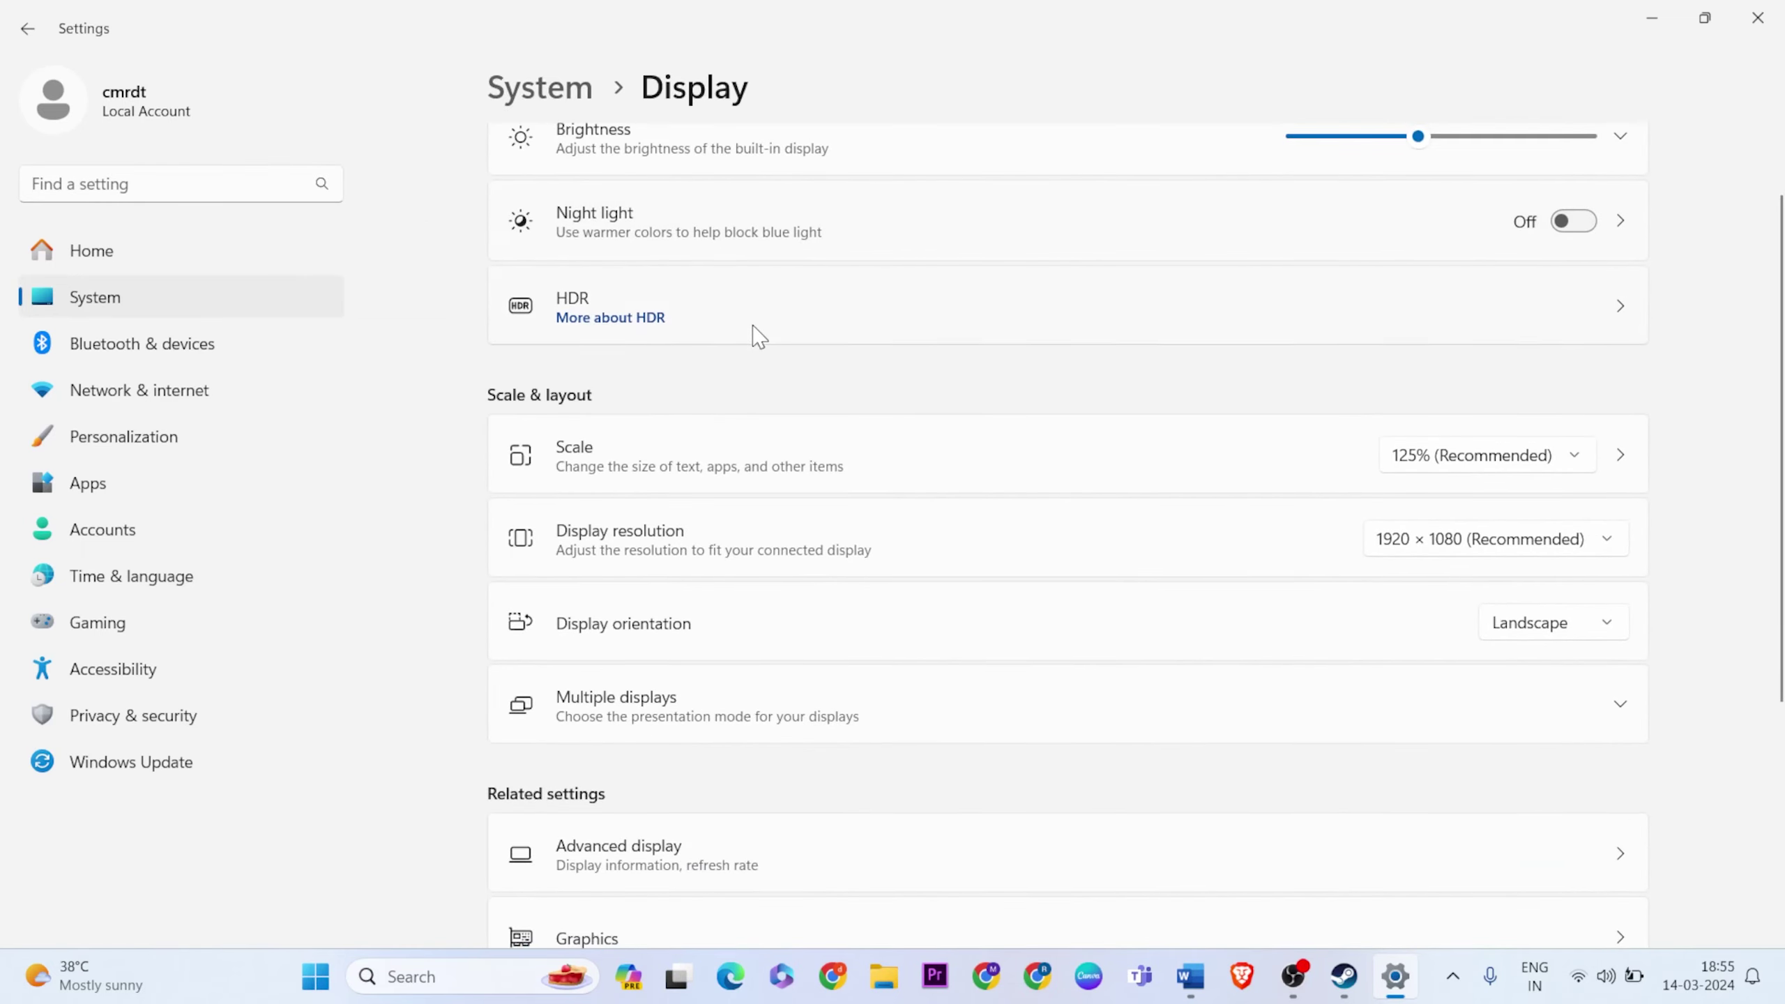
pyautogui.scroll(-2, 758, 337)
pyautogui.click(671, 791)
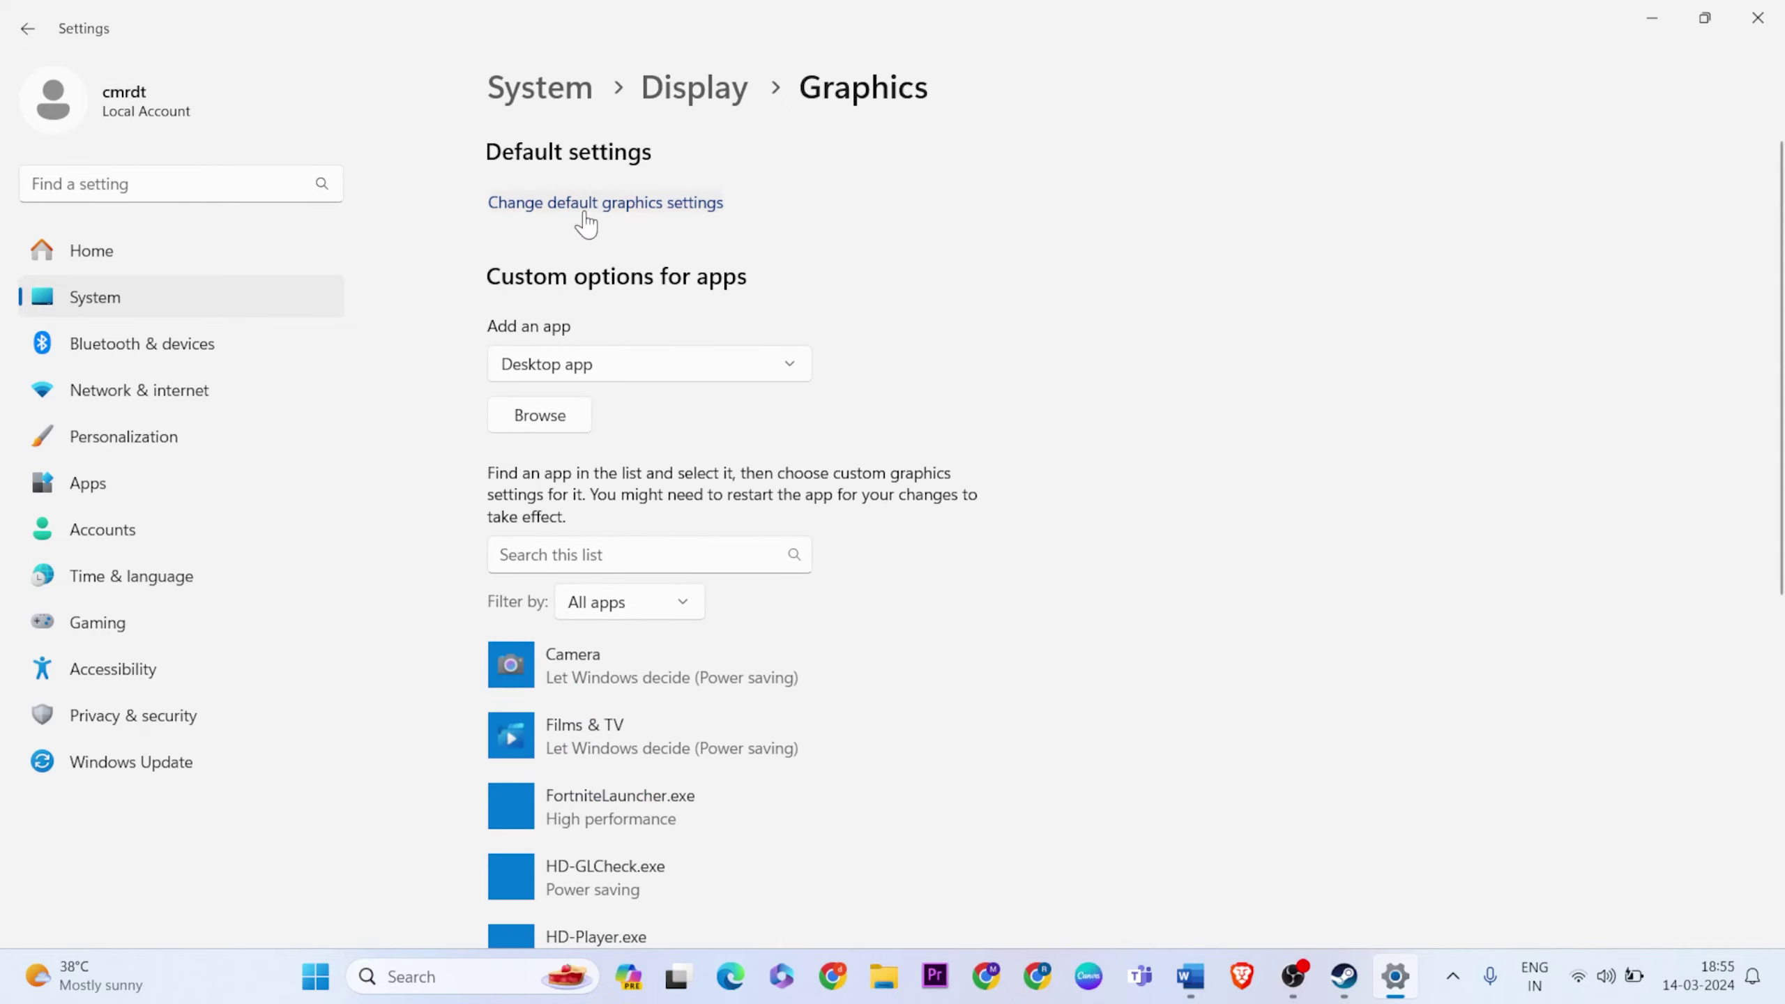
pyautogui.scroll(-5, 709, 446)
pyautogui.scroll(5, 708, 439)
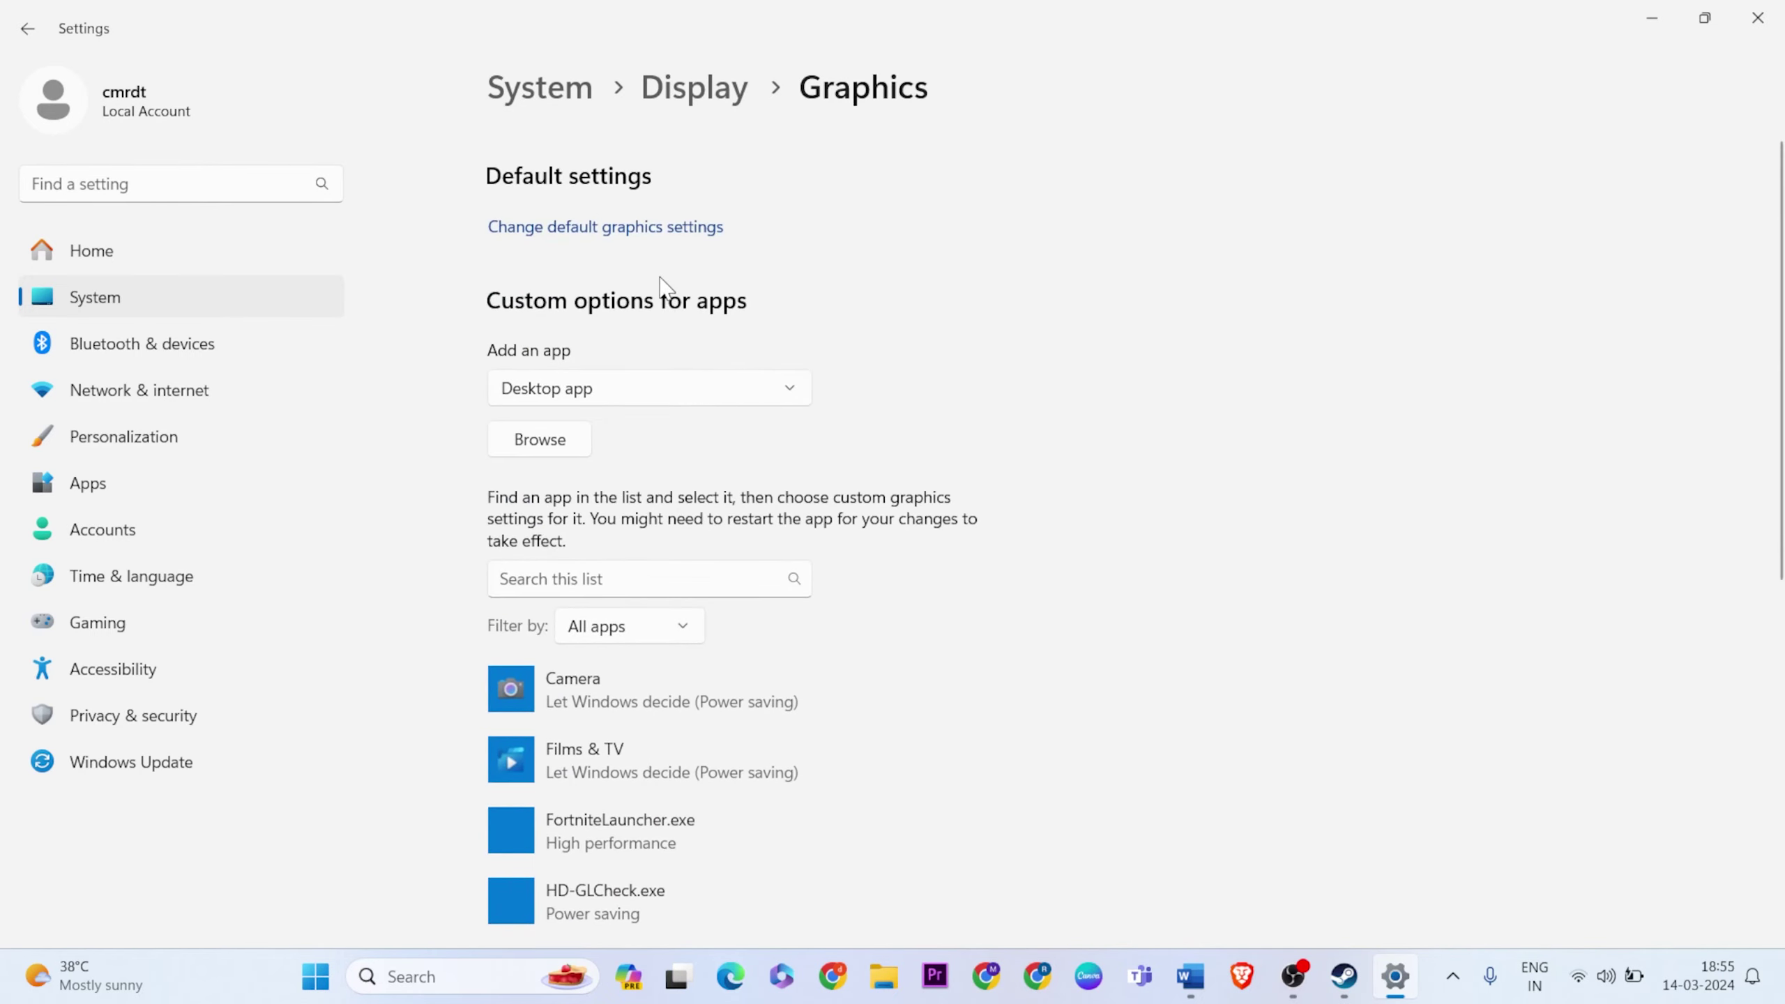
pyautogui.click(652, 233)
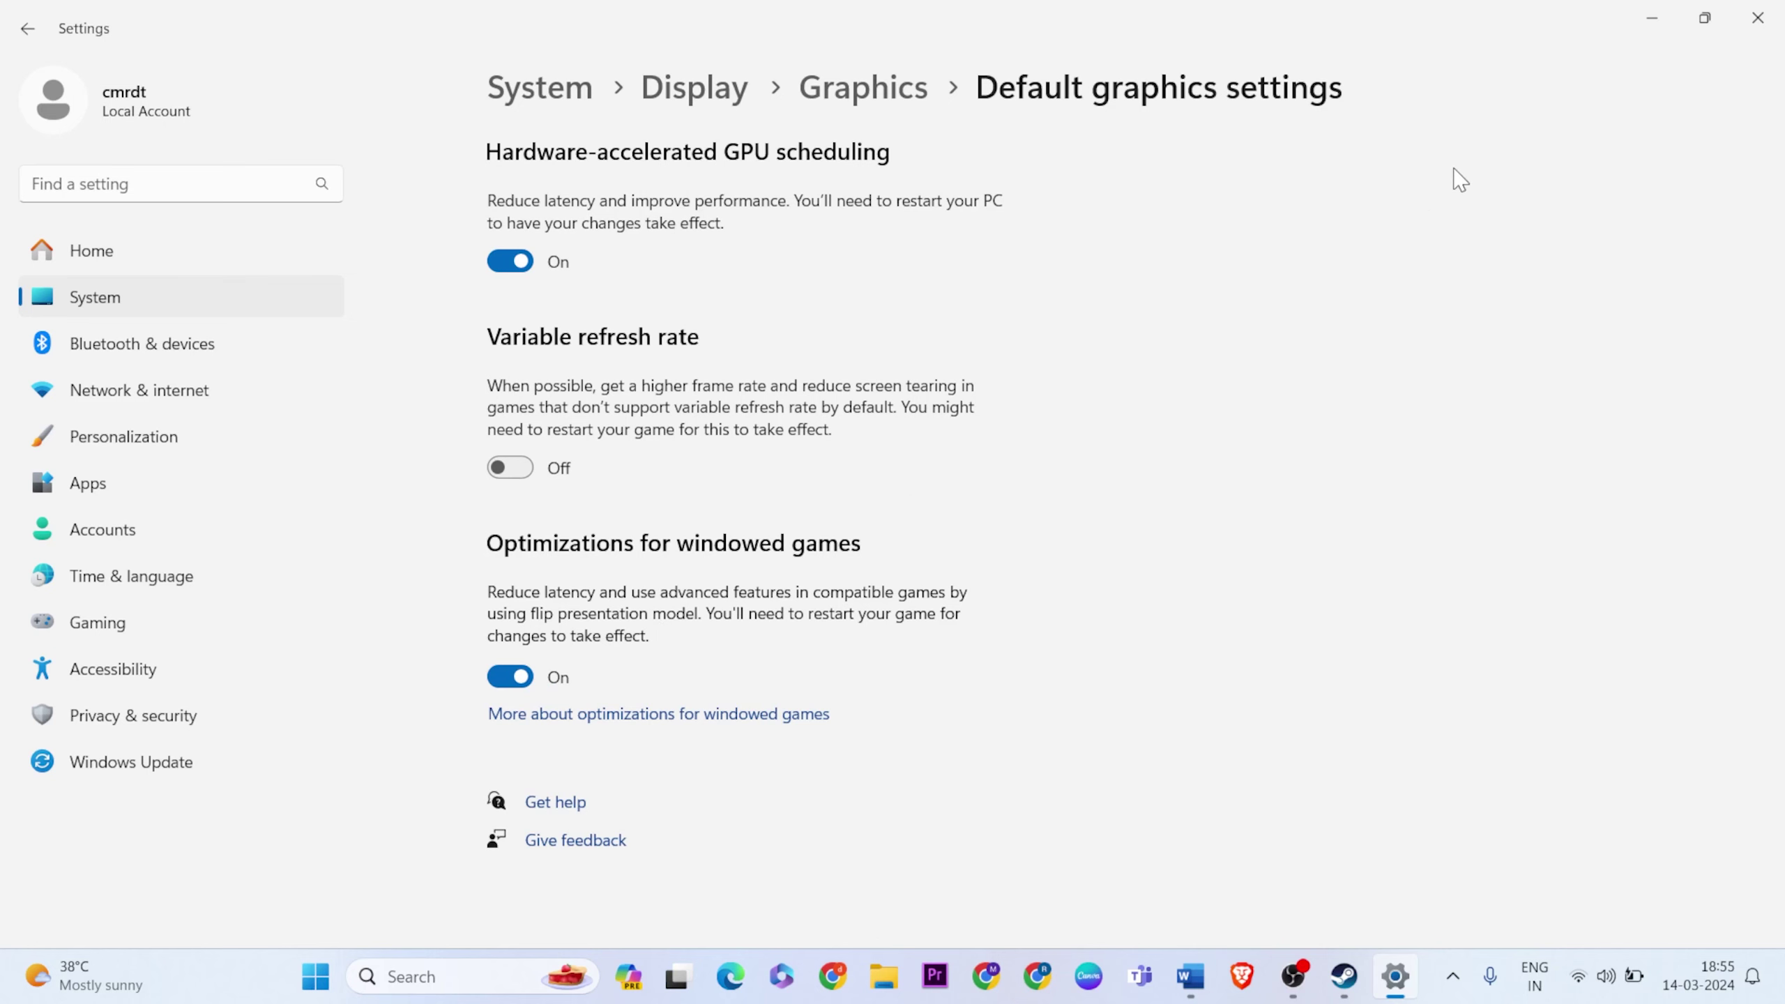
pyautogui.click(1758, 17)
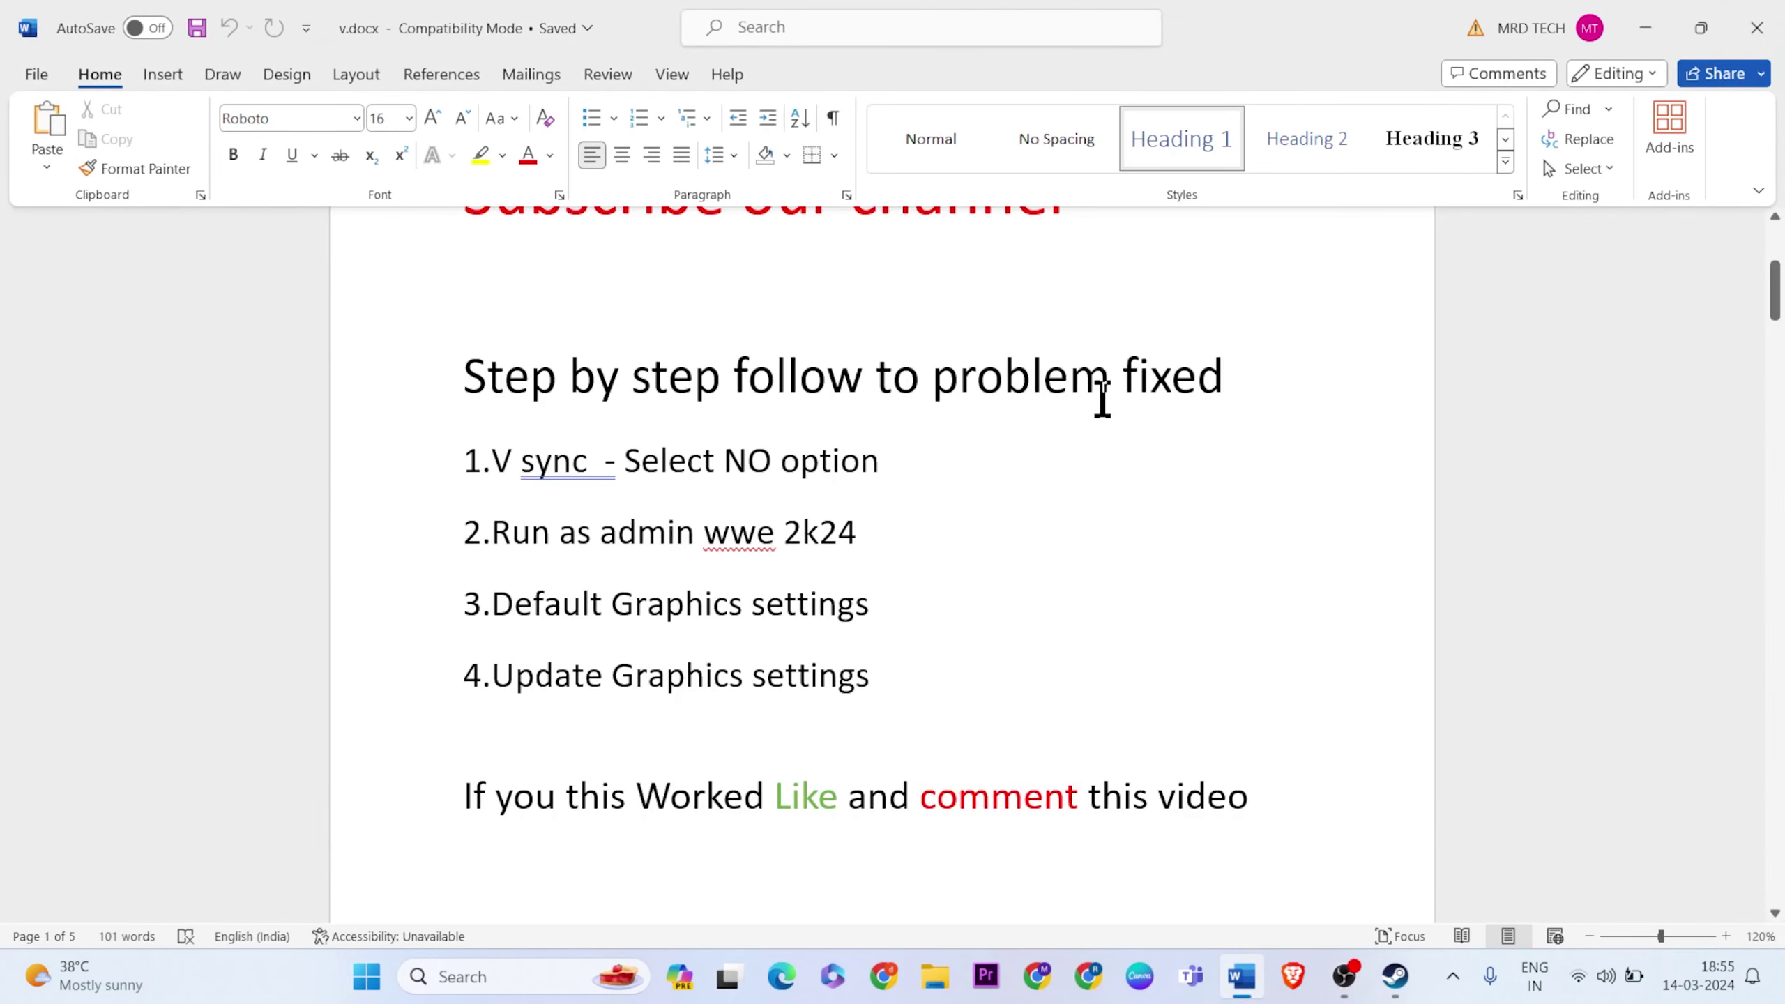